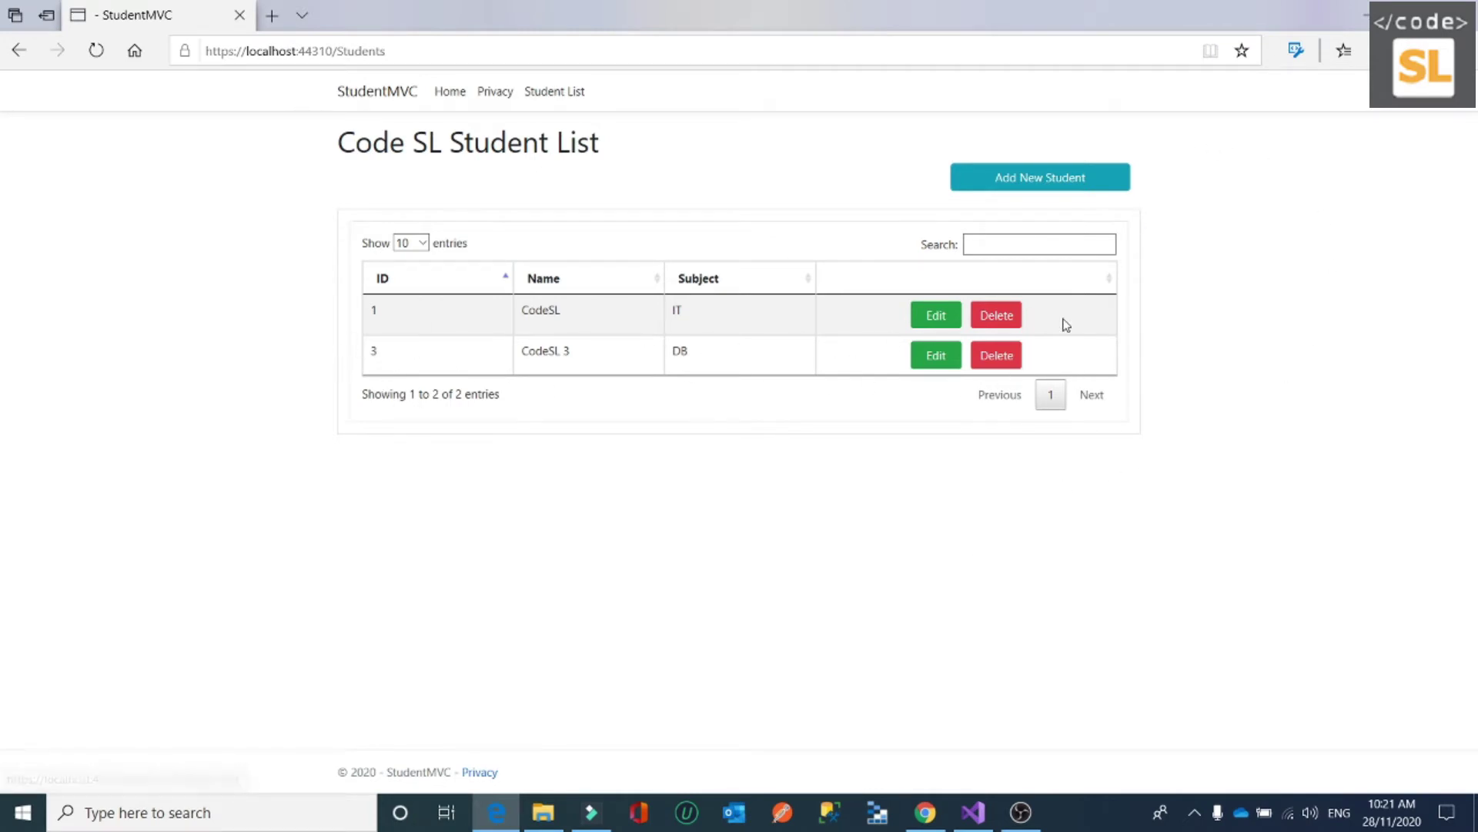
Step: Save DB 2 as the subject of the student record with ID 3, and delete that record from the student list
click(936, 355)
click(492, 293)
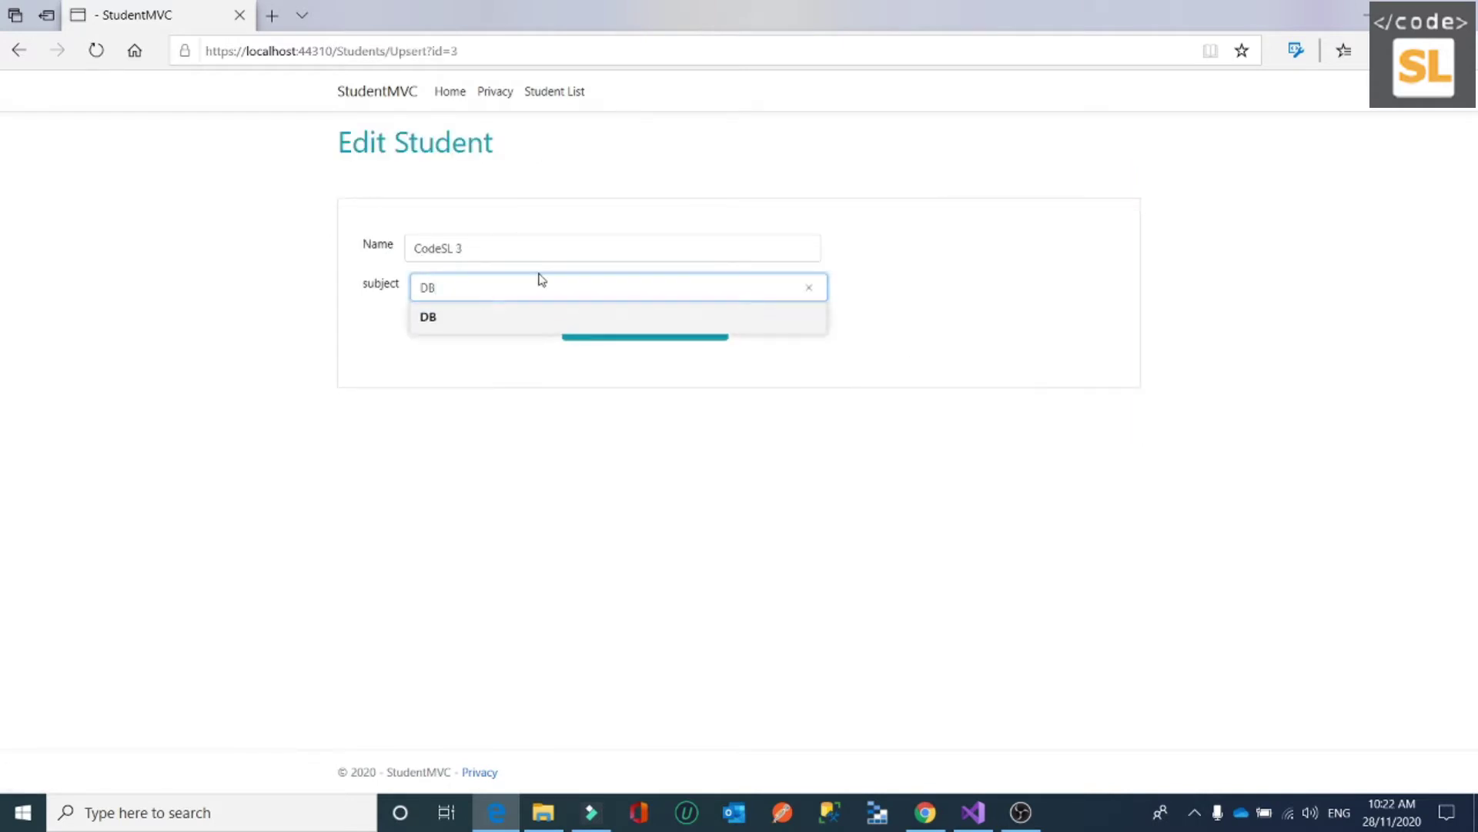
text(2)
click(590, 337)
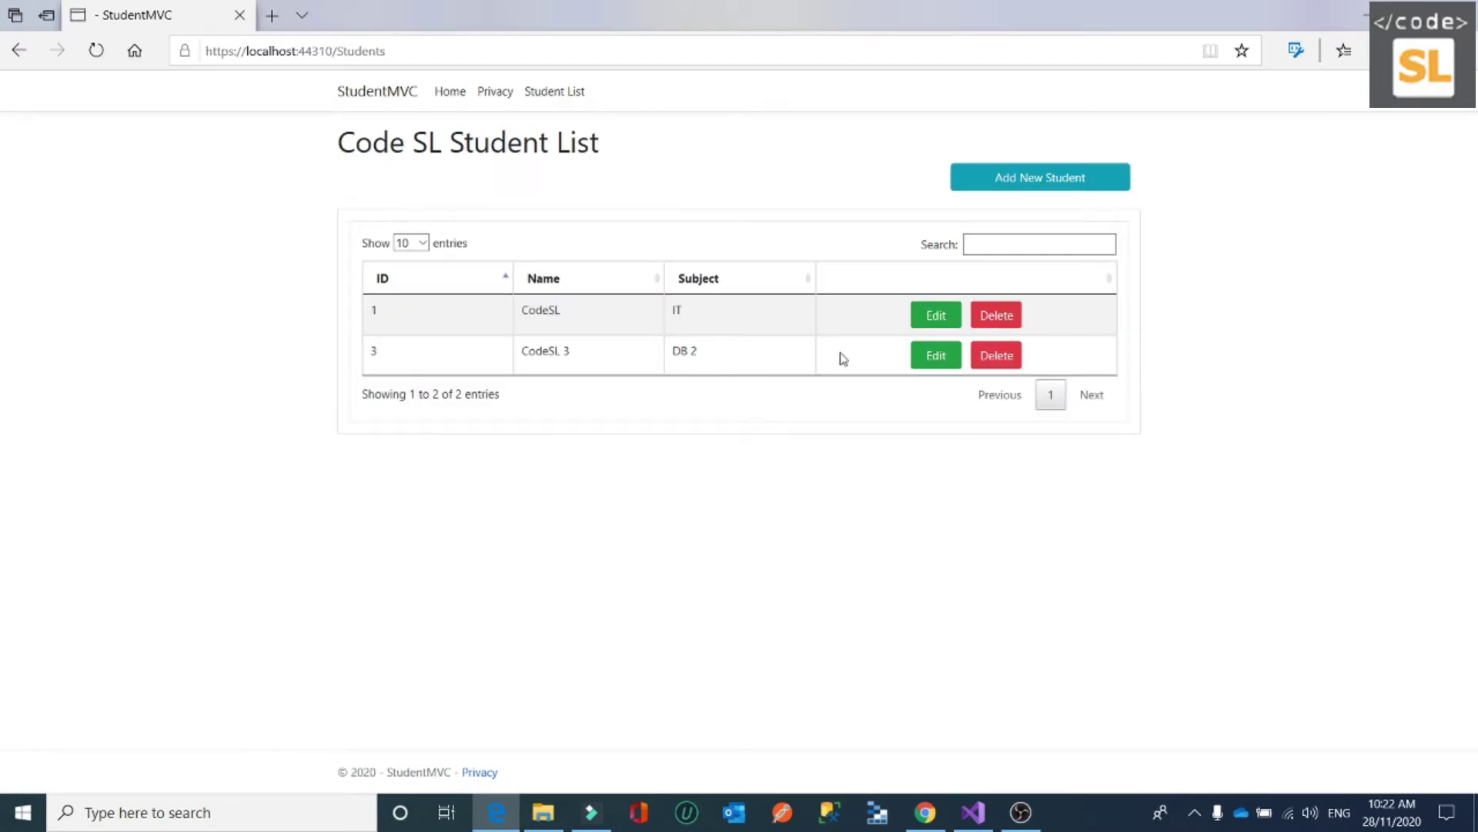
click(1003, 363)
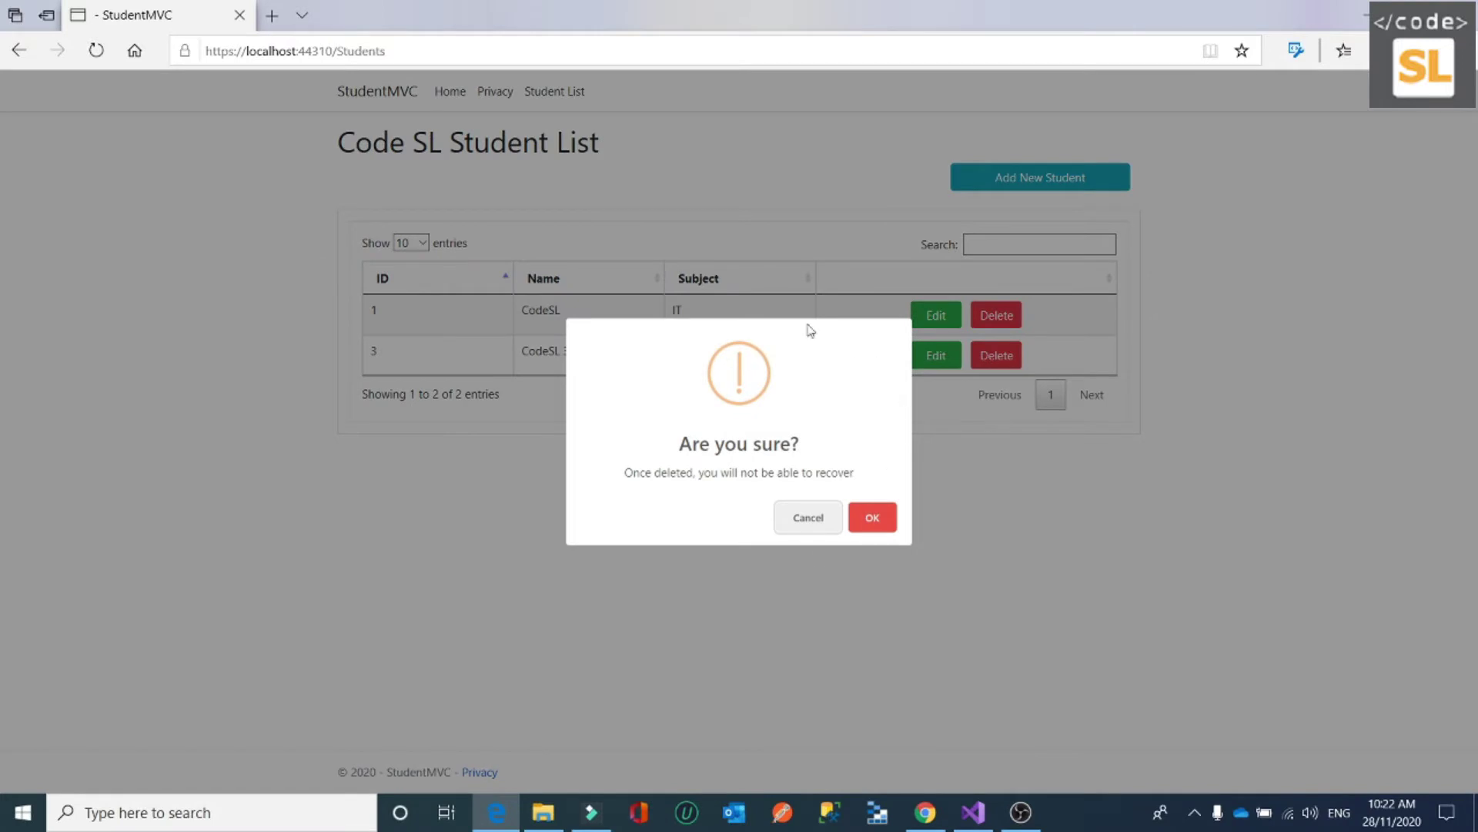
click(869, 528)
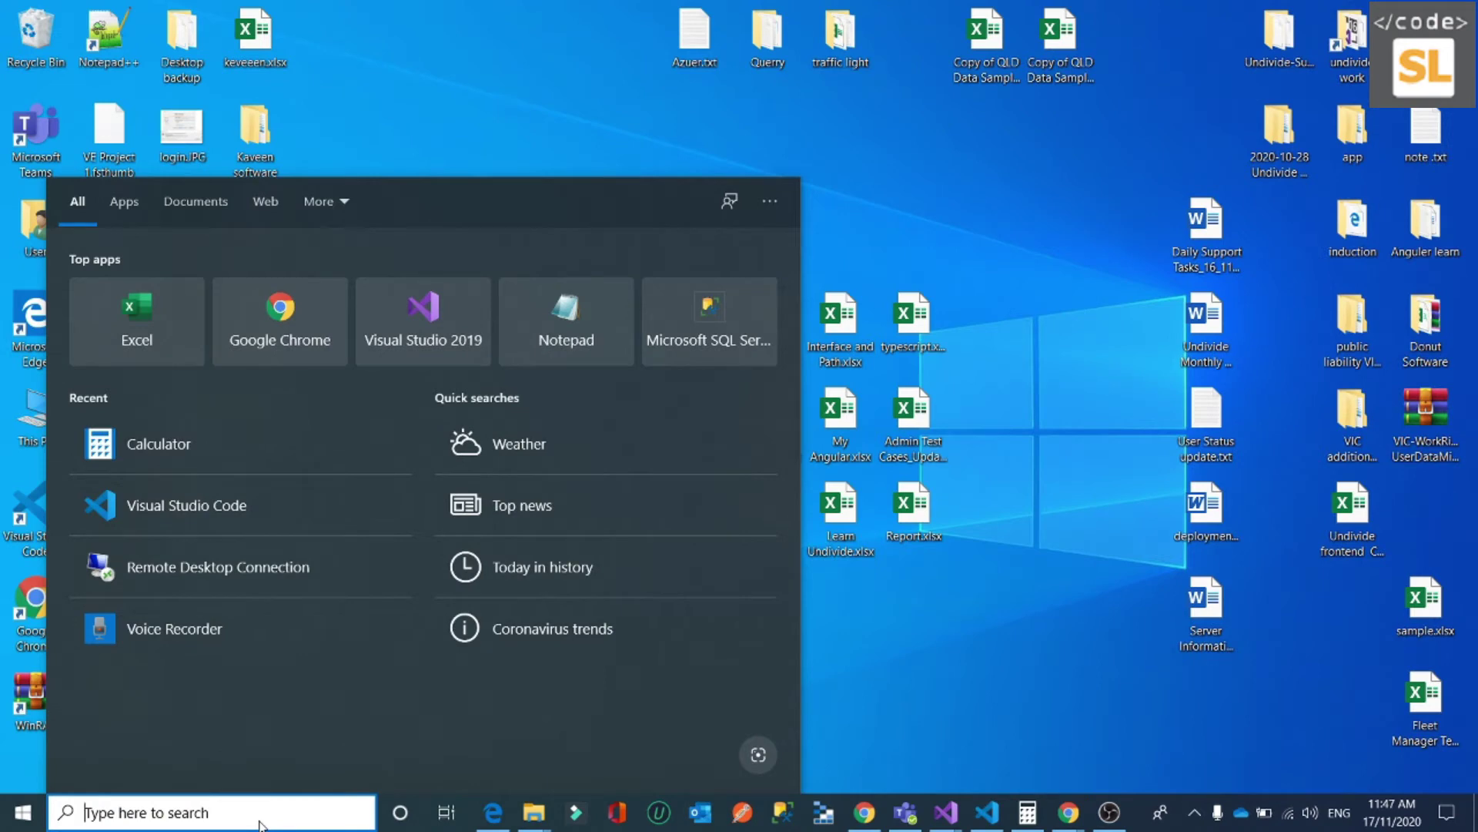
Step: Search the computer for Visual Studio 2019 and launch it
text(visu)
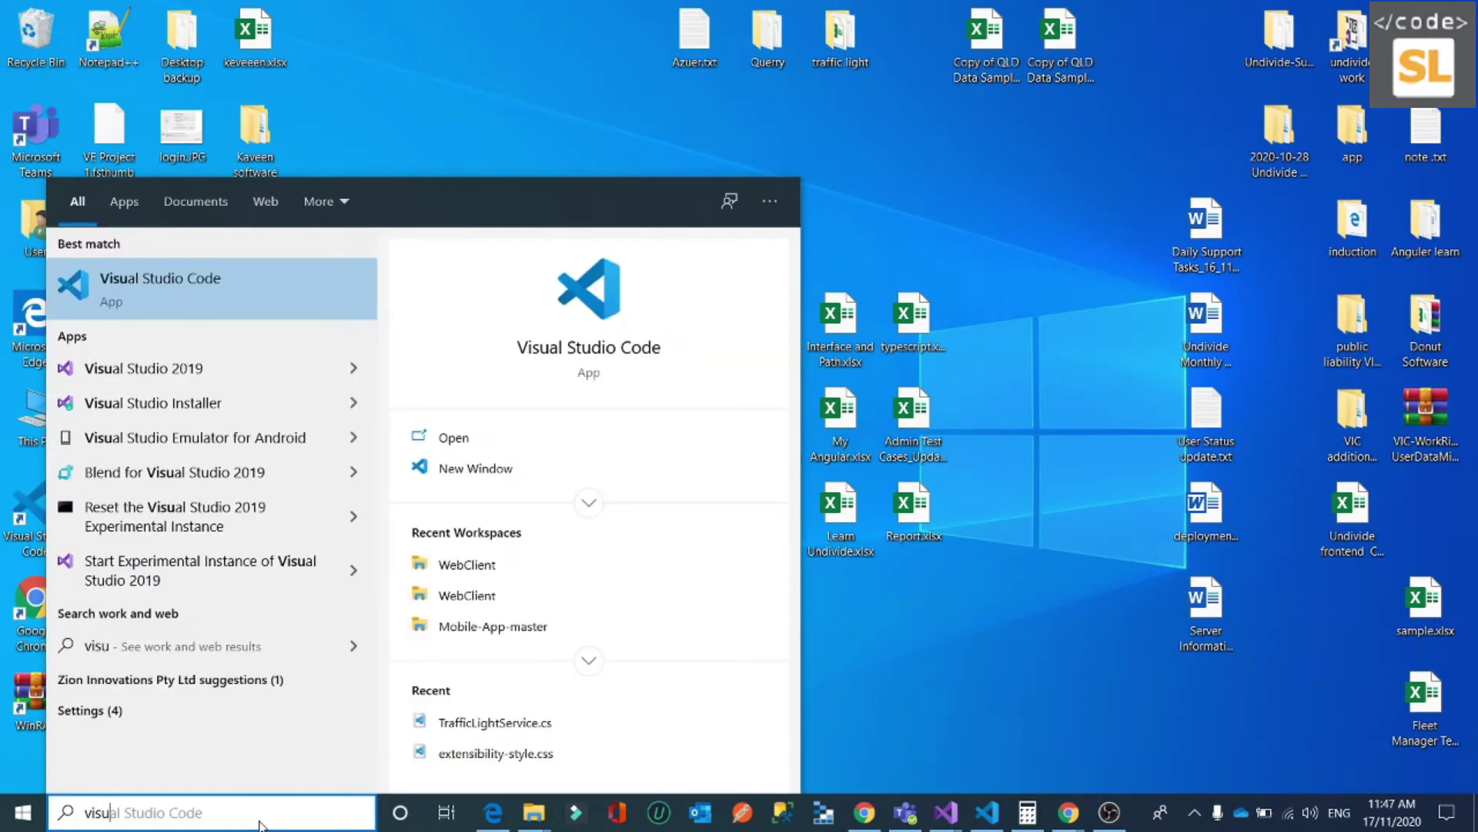
key(Down)
key(Return)
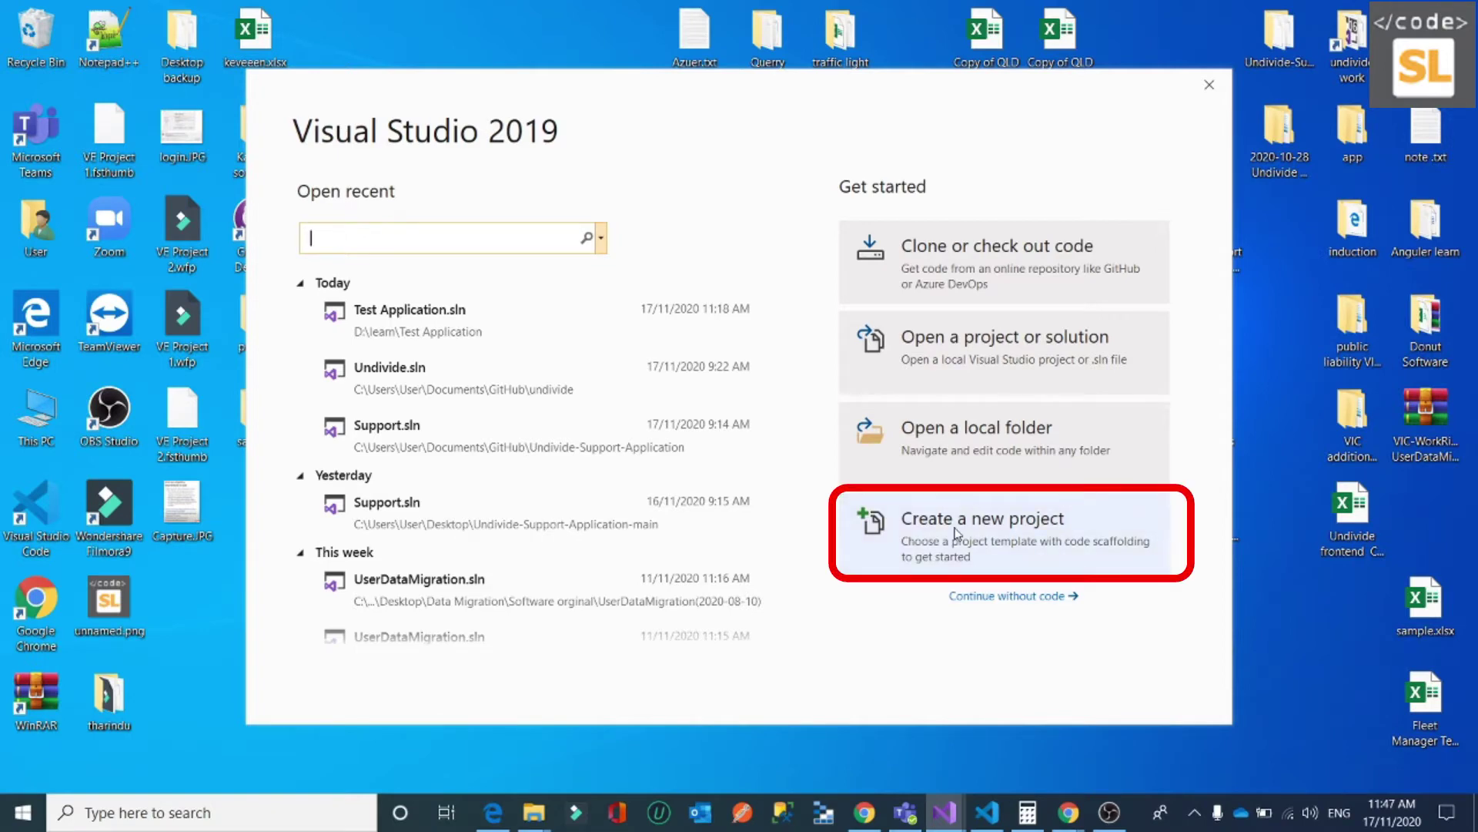
Step: Start a new project from the C# ASP.NET Core Web Application template
click(913, 530)
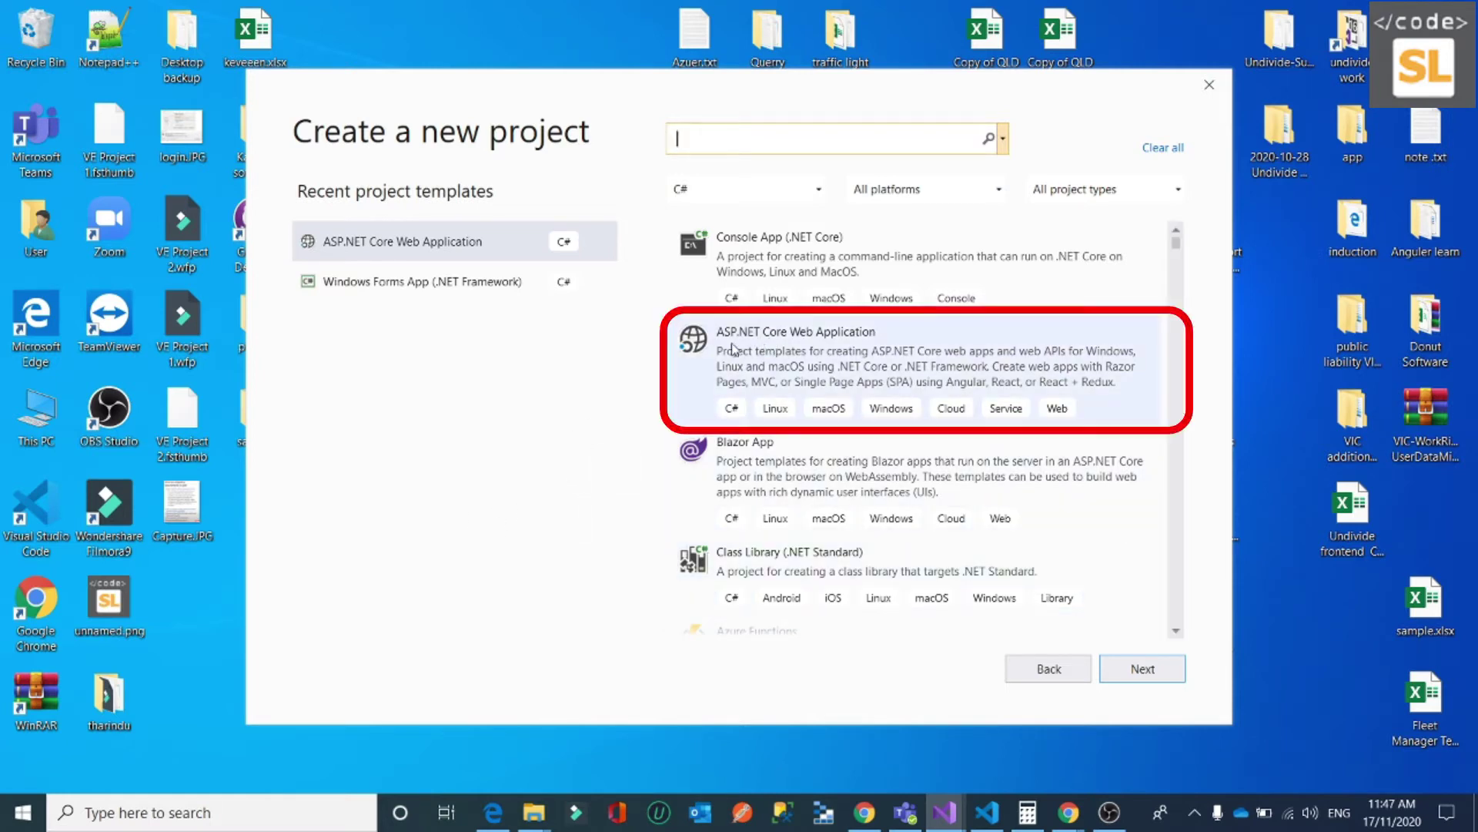
click(852, 344)
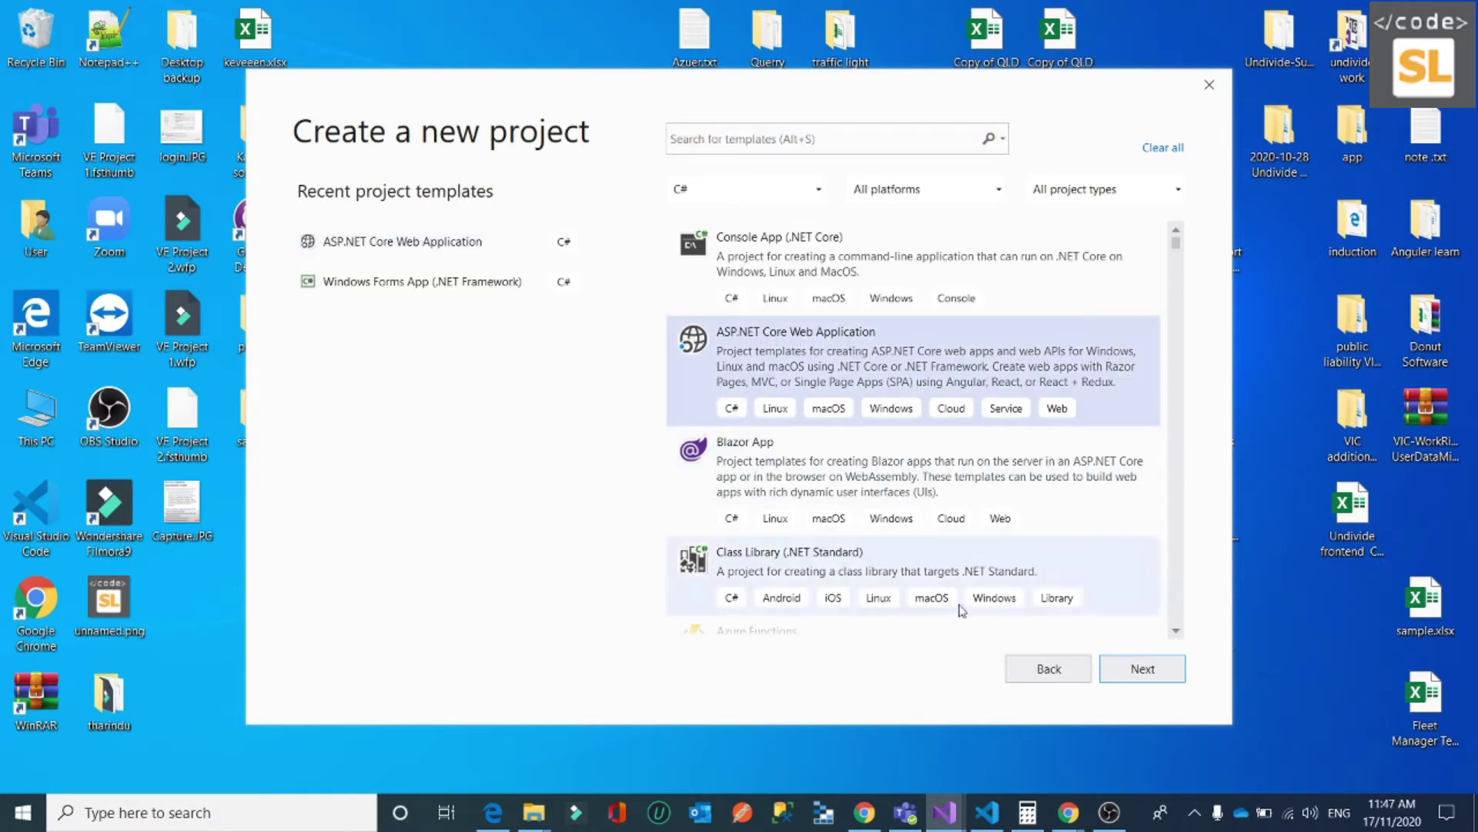
click(1144, 669)
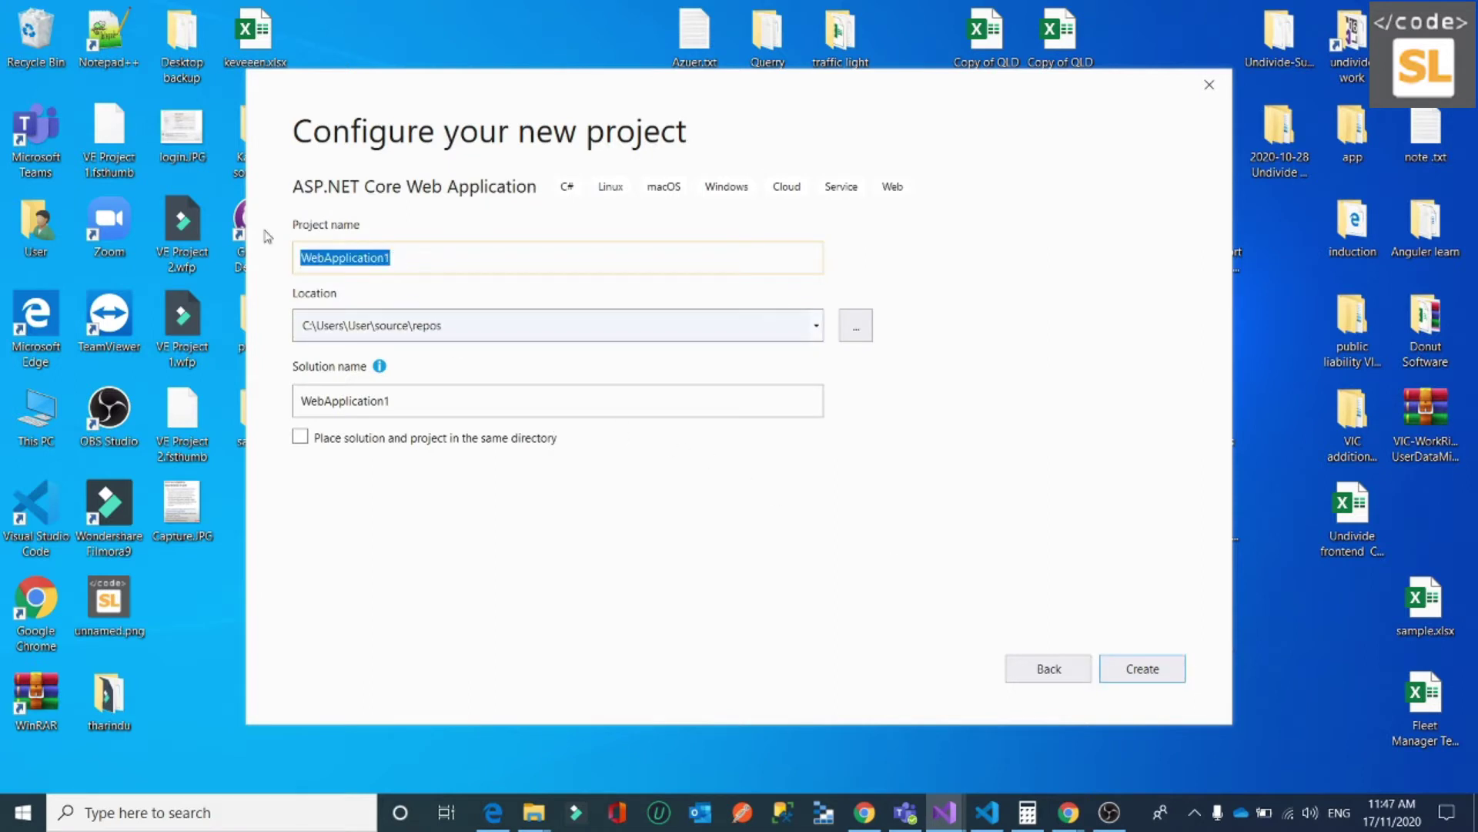
Step: Name the project StudentMVC, set its location to D:\learn\, and accept the project configuration
text(Stud)
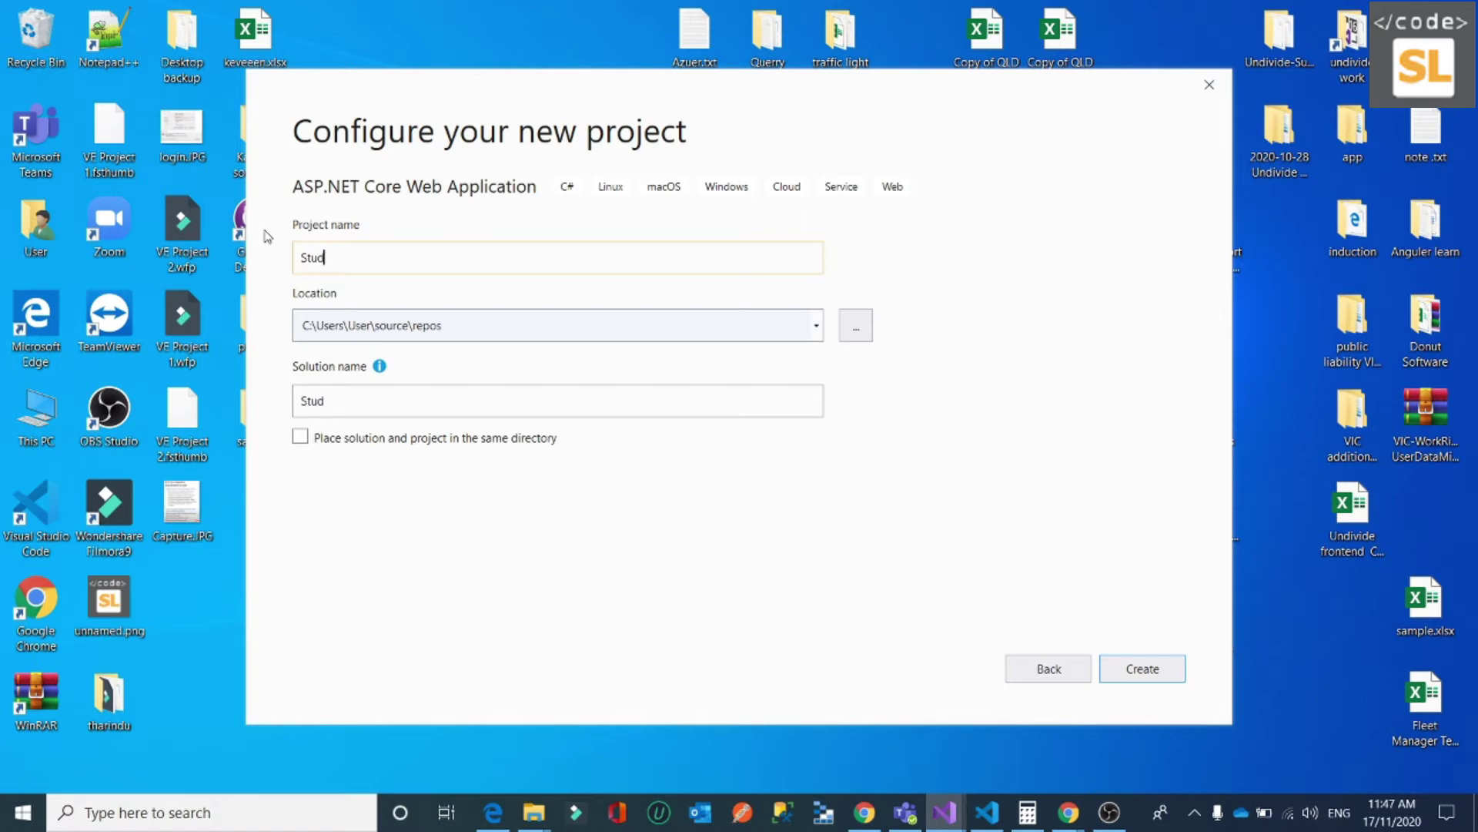
text(entMVC)
click(853, 327)
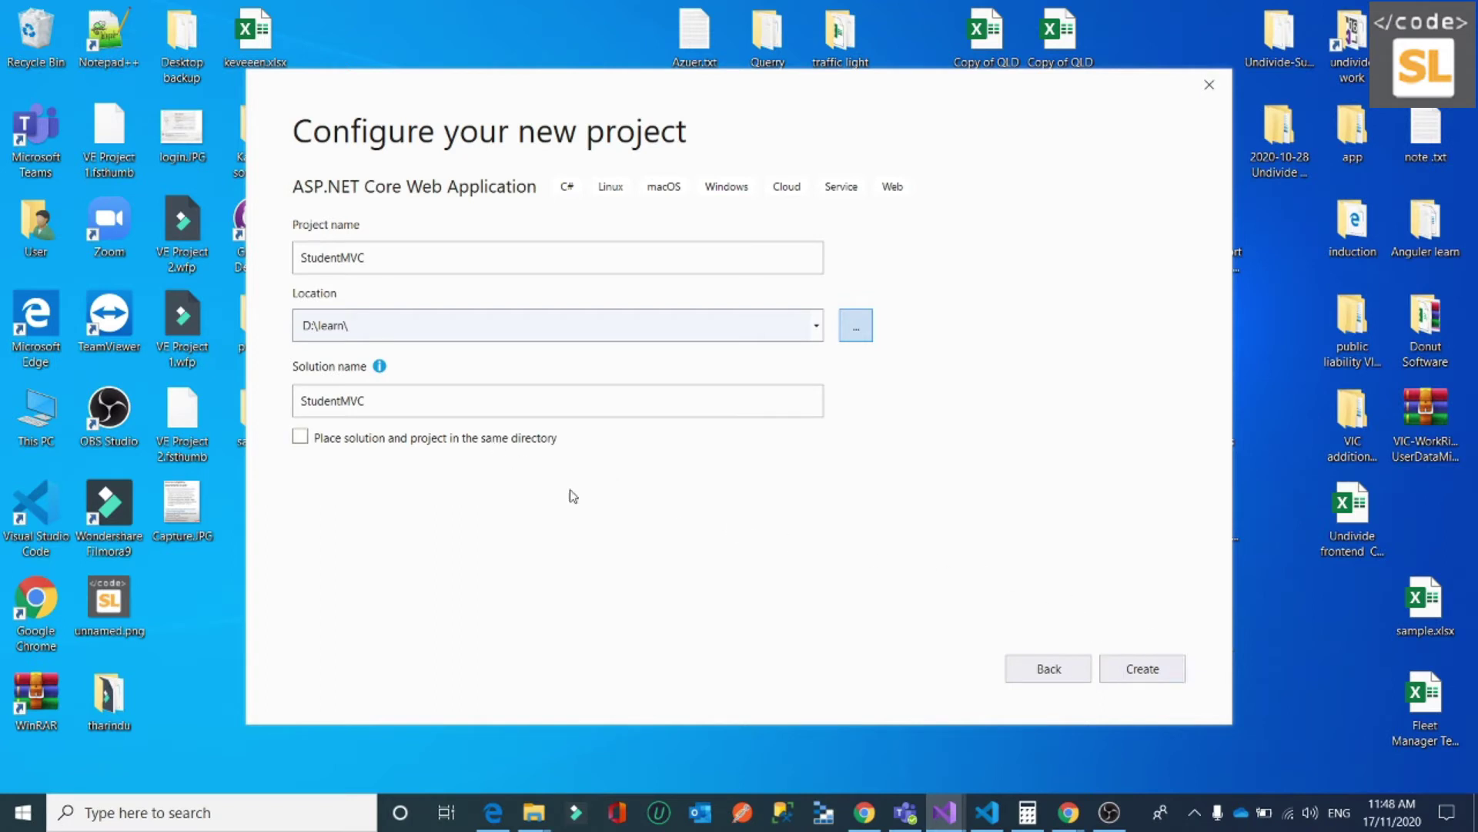
click(1153, 675)
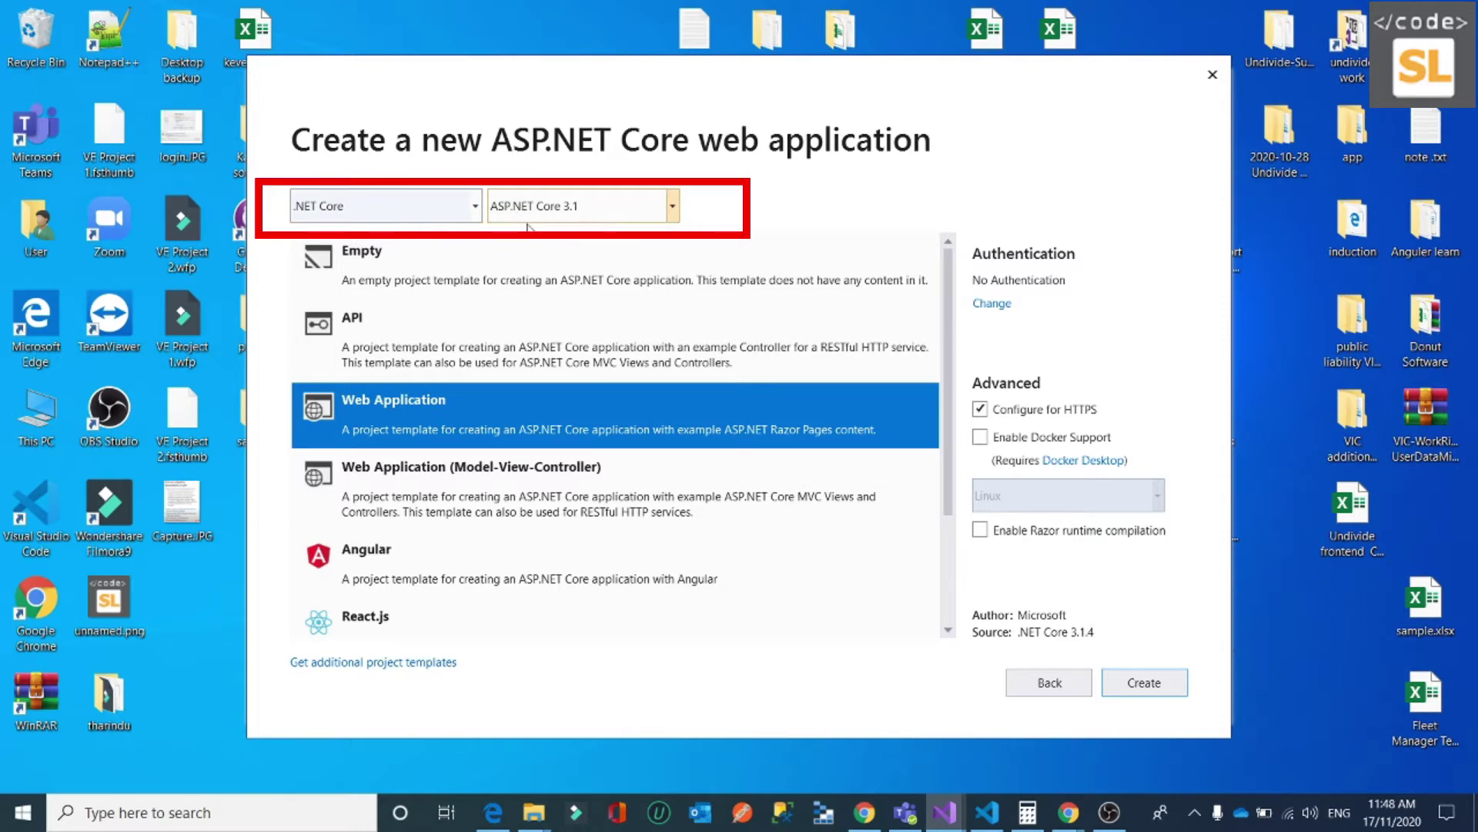
Step: Choose .NET Core with ASP.NET Core 3.1 and the Web Application (Model-View-Controller) template
click(462, 207)
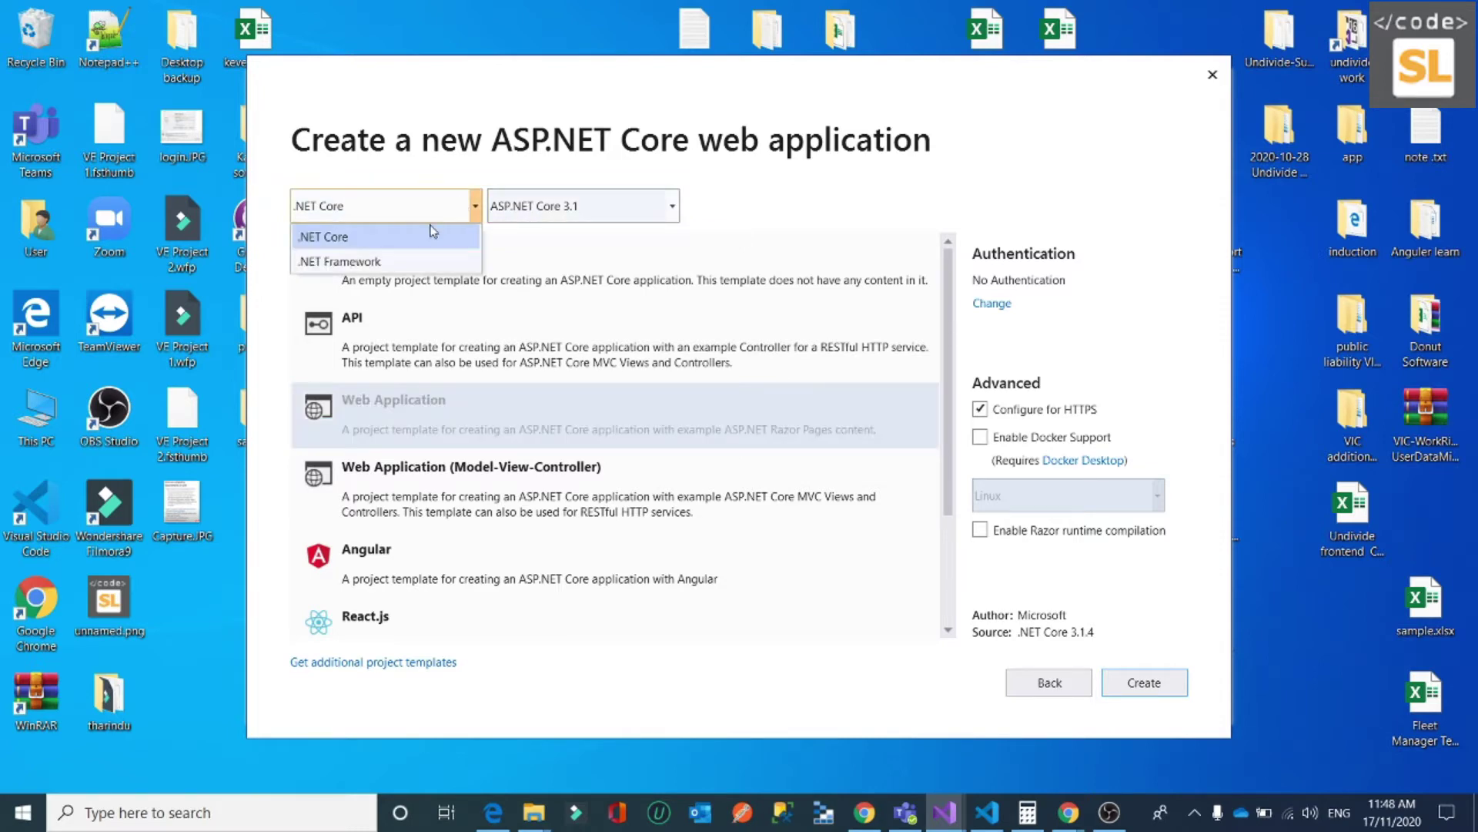
click(352, 238)
click(633, 206)
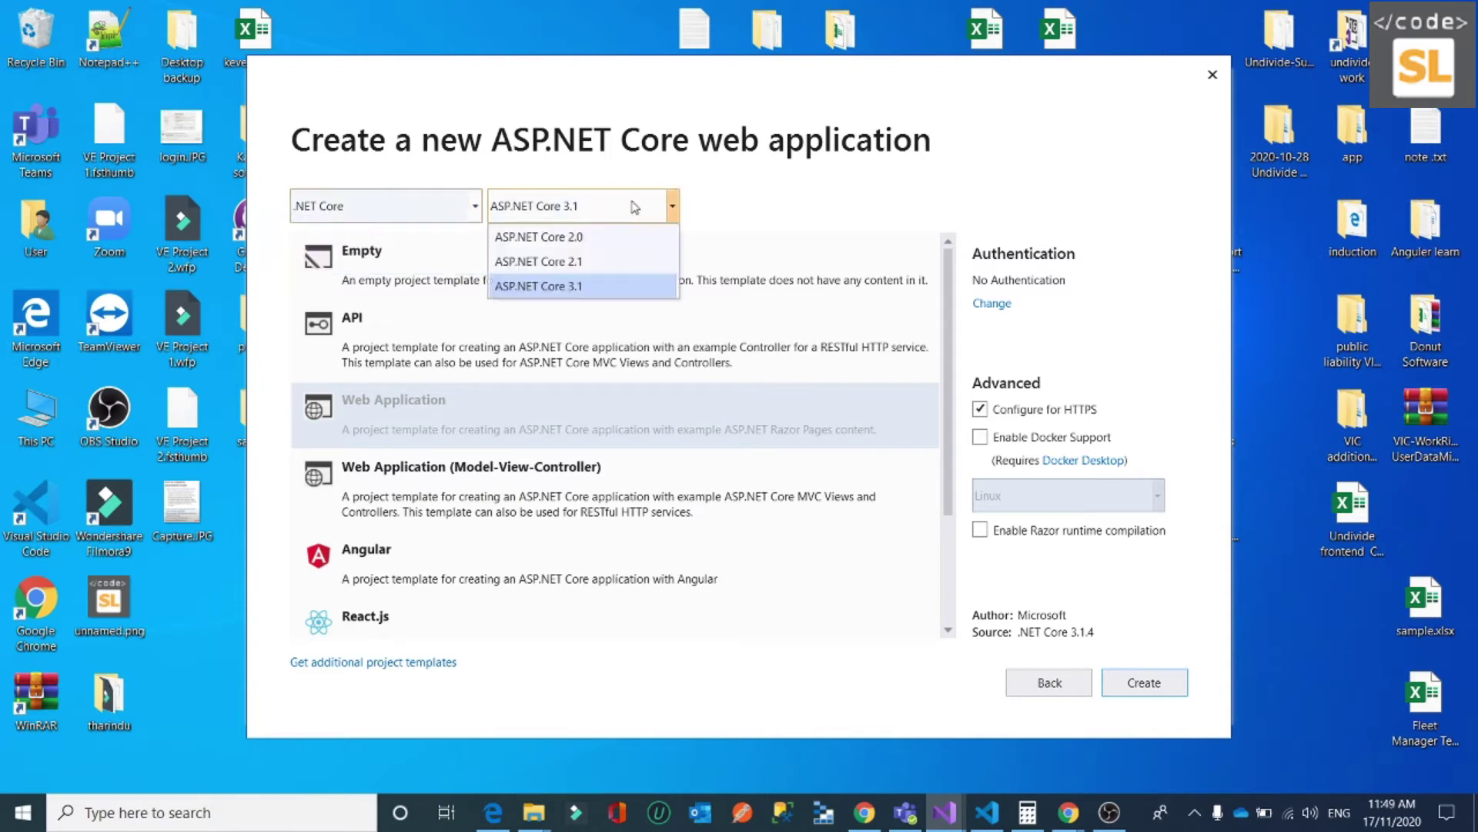
click(592, 292)
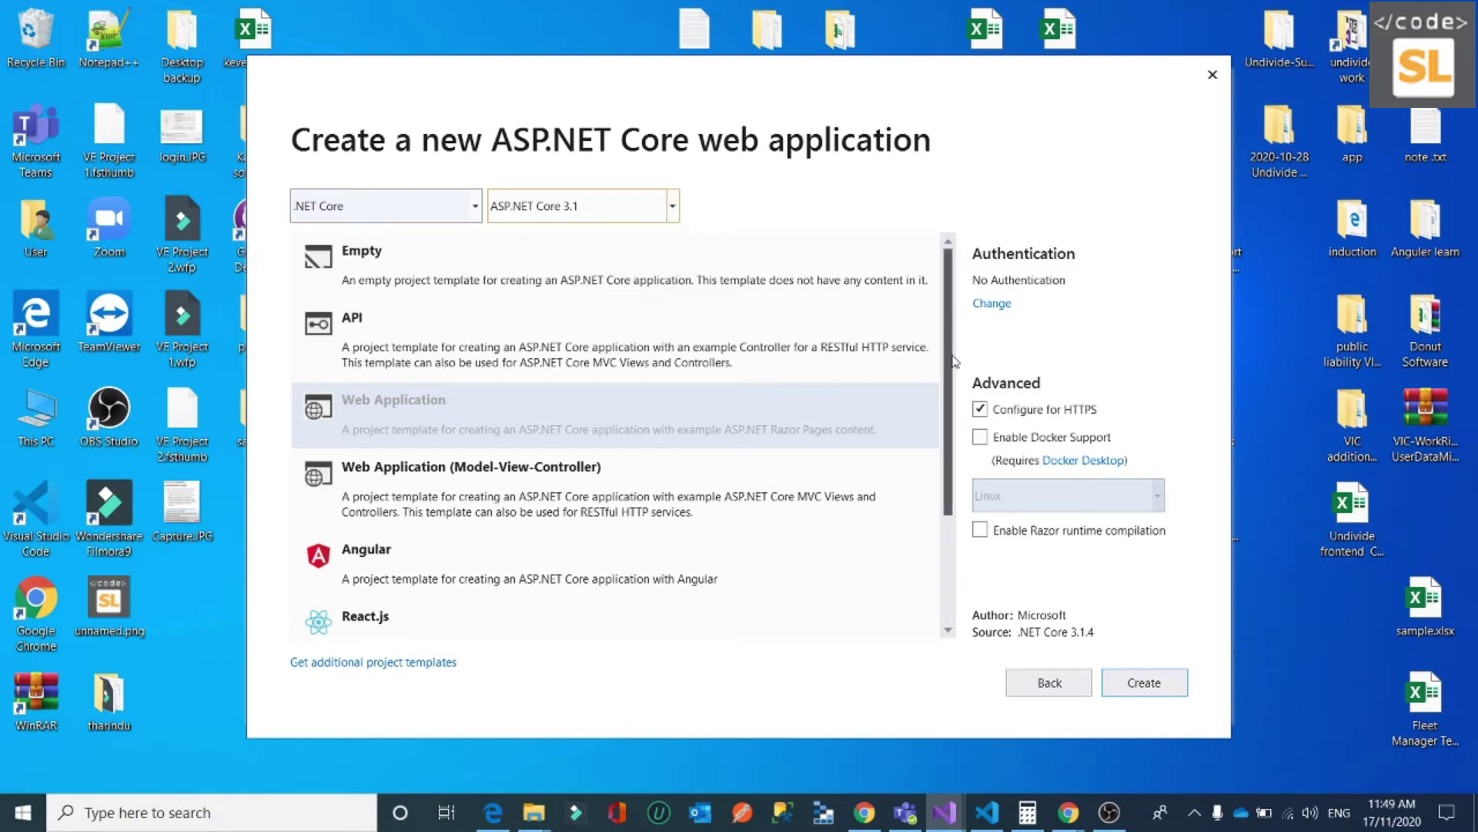
click(545, 480)
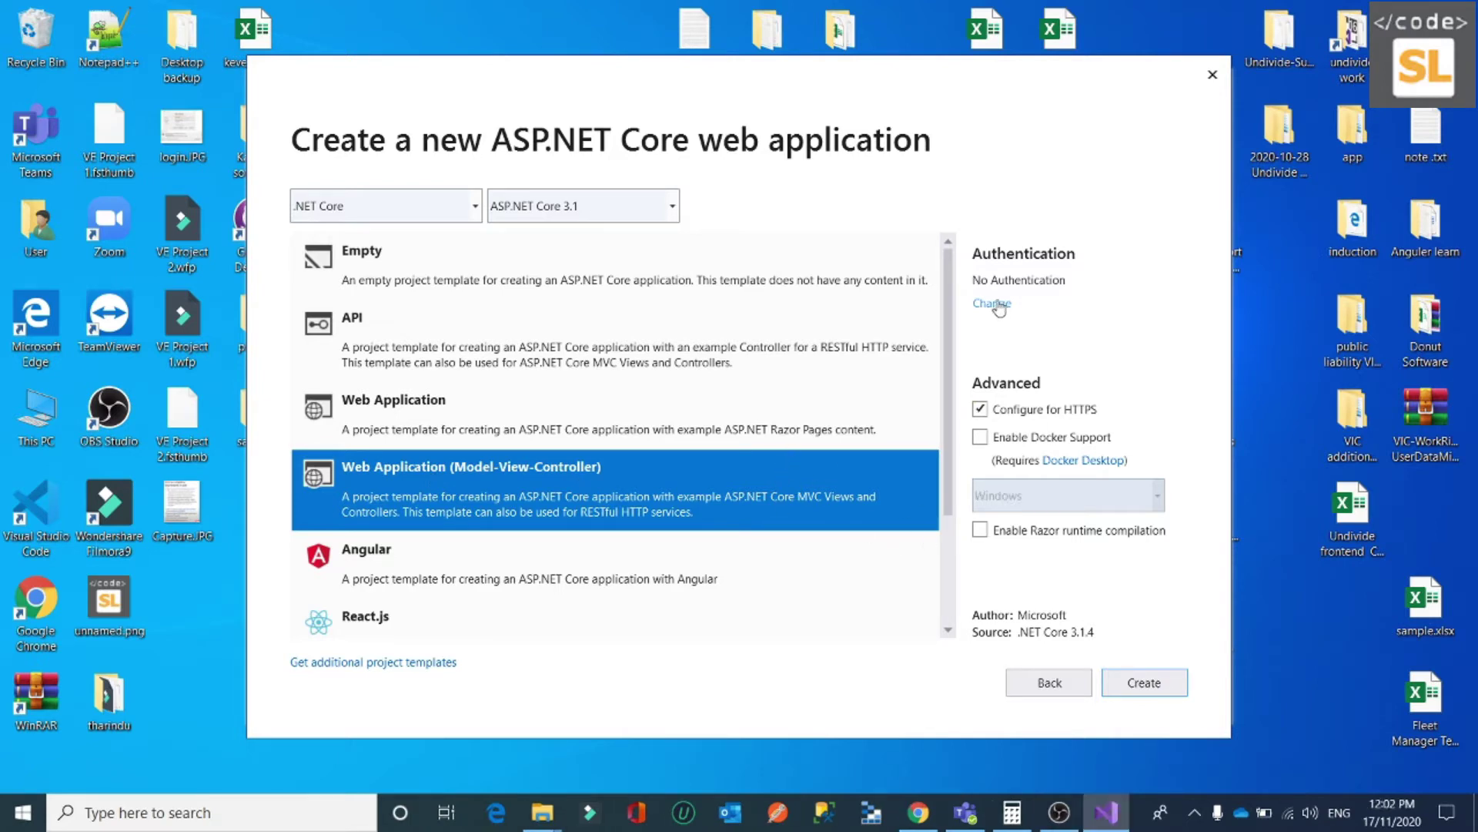
Step: Review the authentication options, choose No Authentication, and create the web application
click(994, 307)
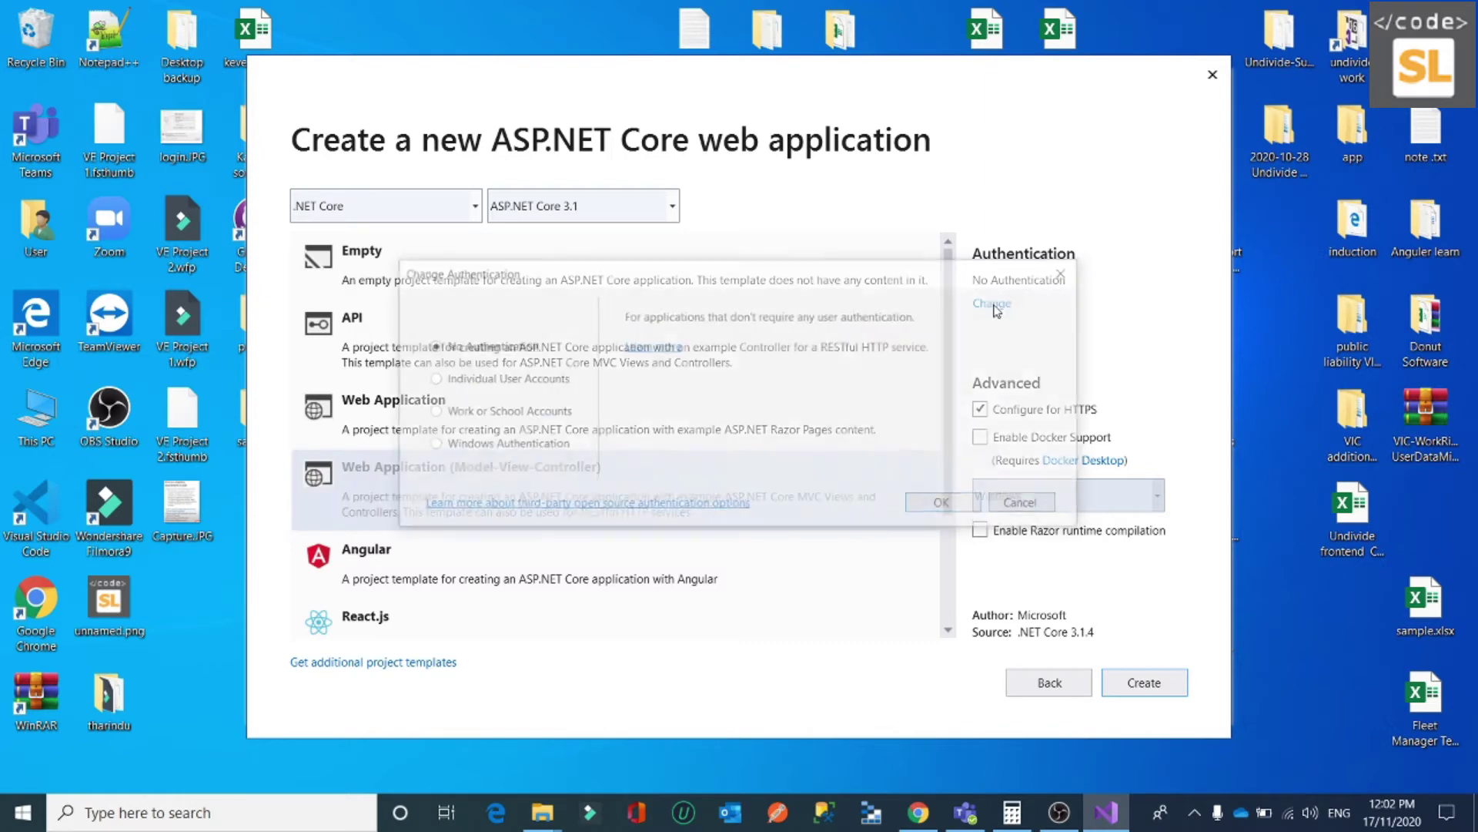
click(445, 381)
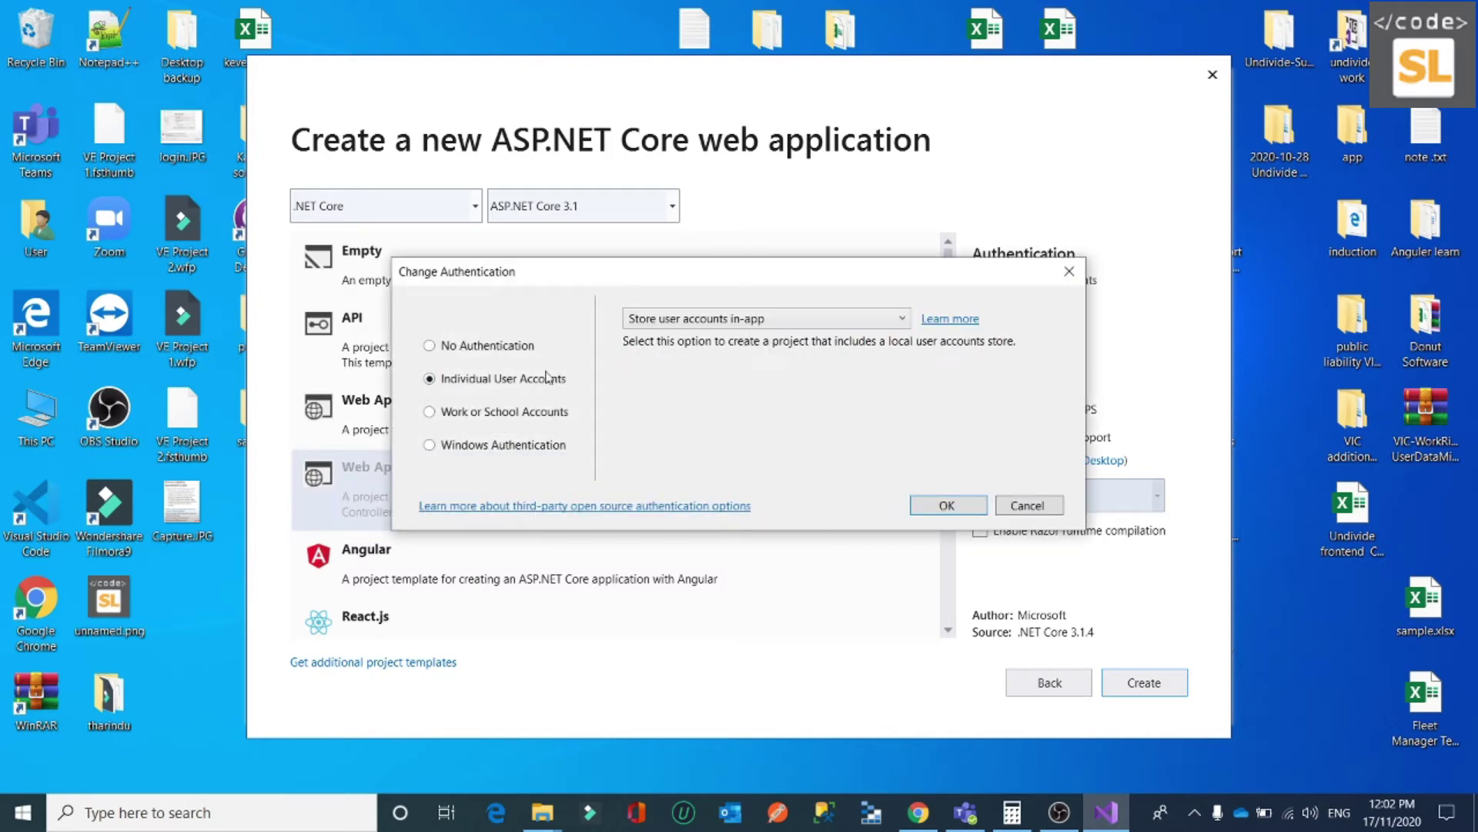
click(517, 353)
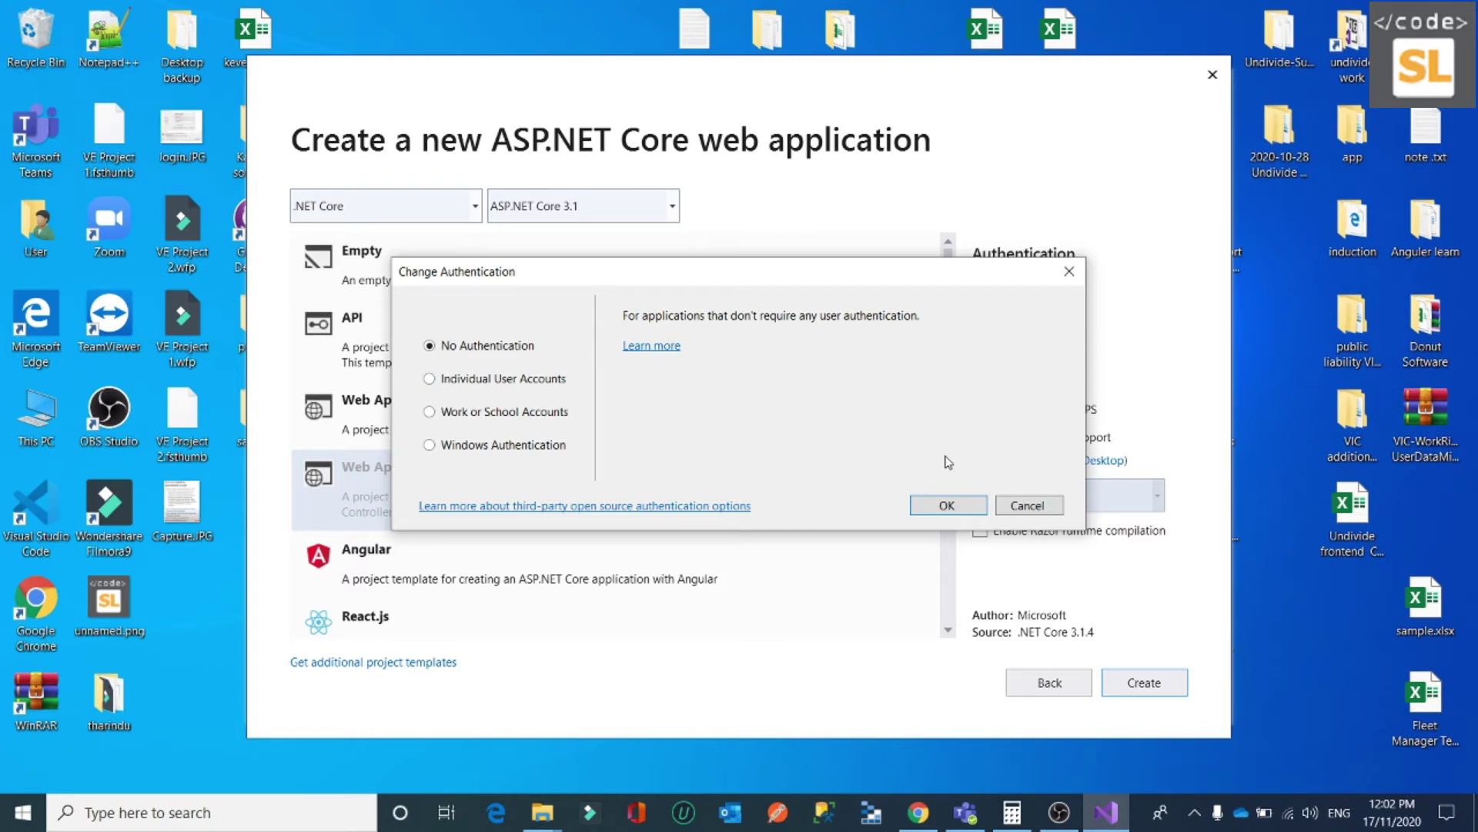
click(946, 506)
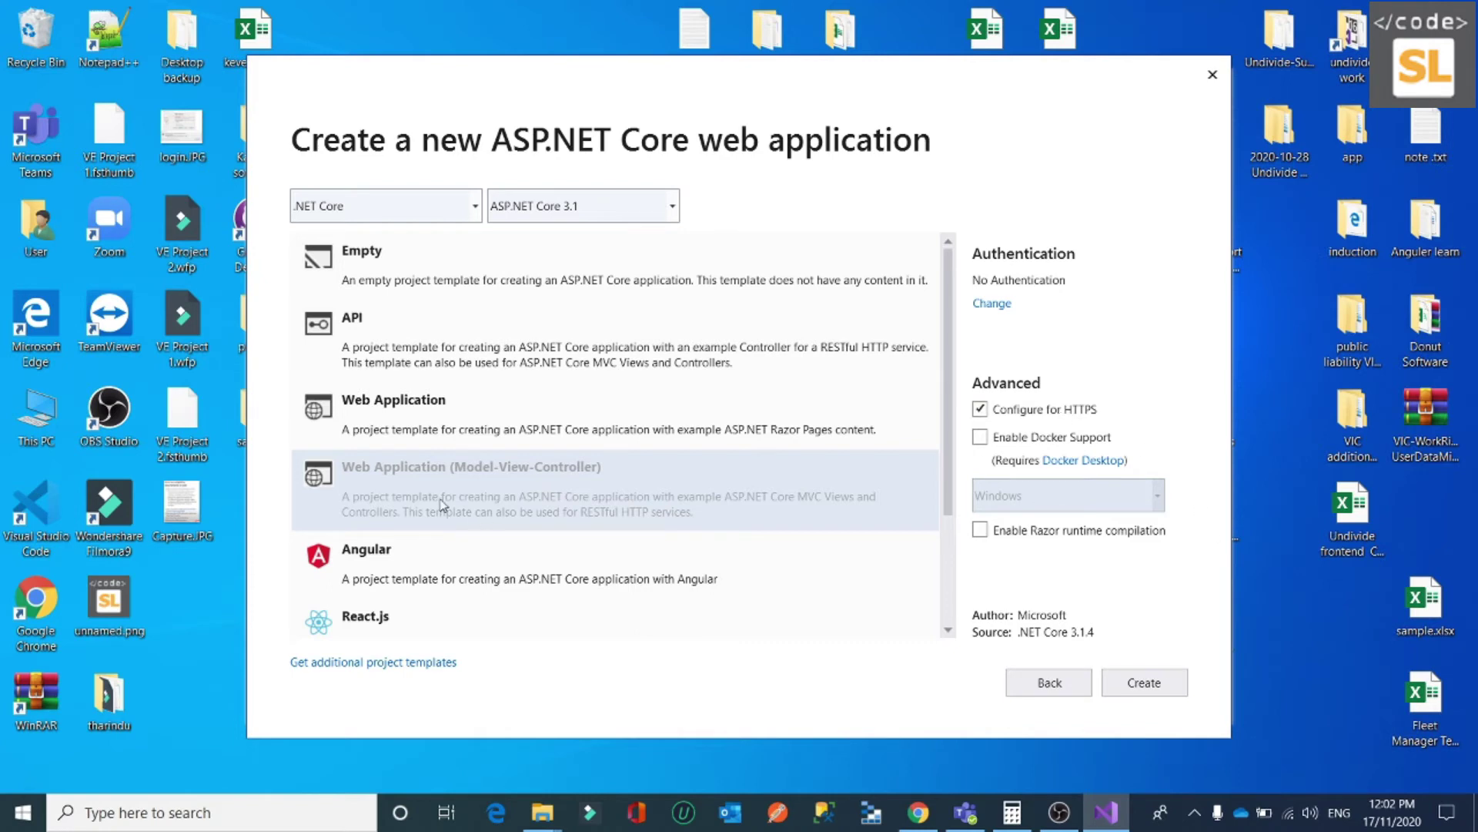
click(1151, 688)
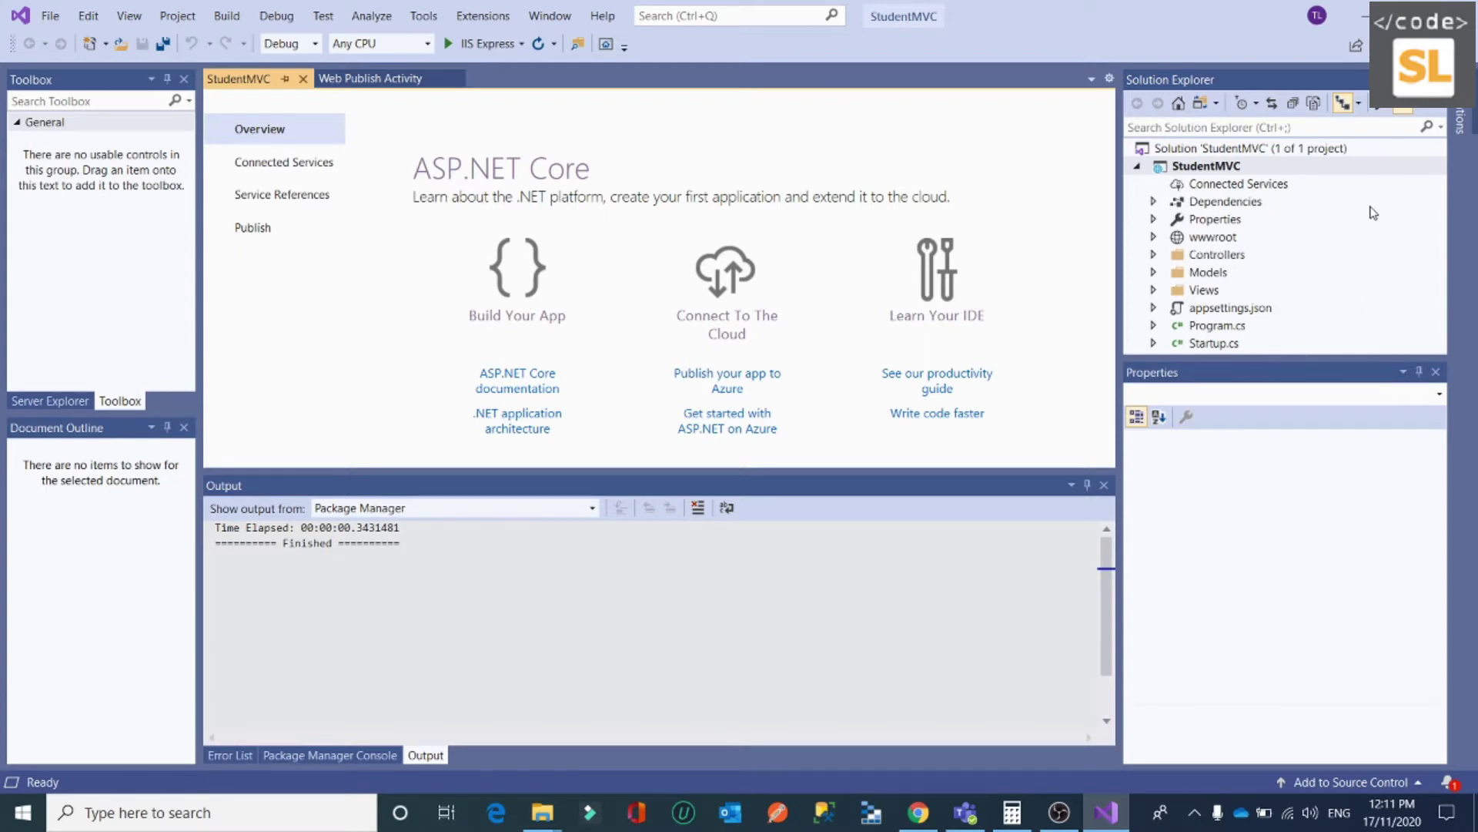
Step: Point out the Controllers, Models and Views folders of the StudentMVC project and widen the Solution Explorer
click(1211, 257)
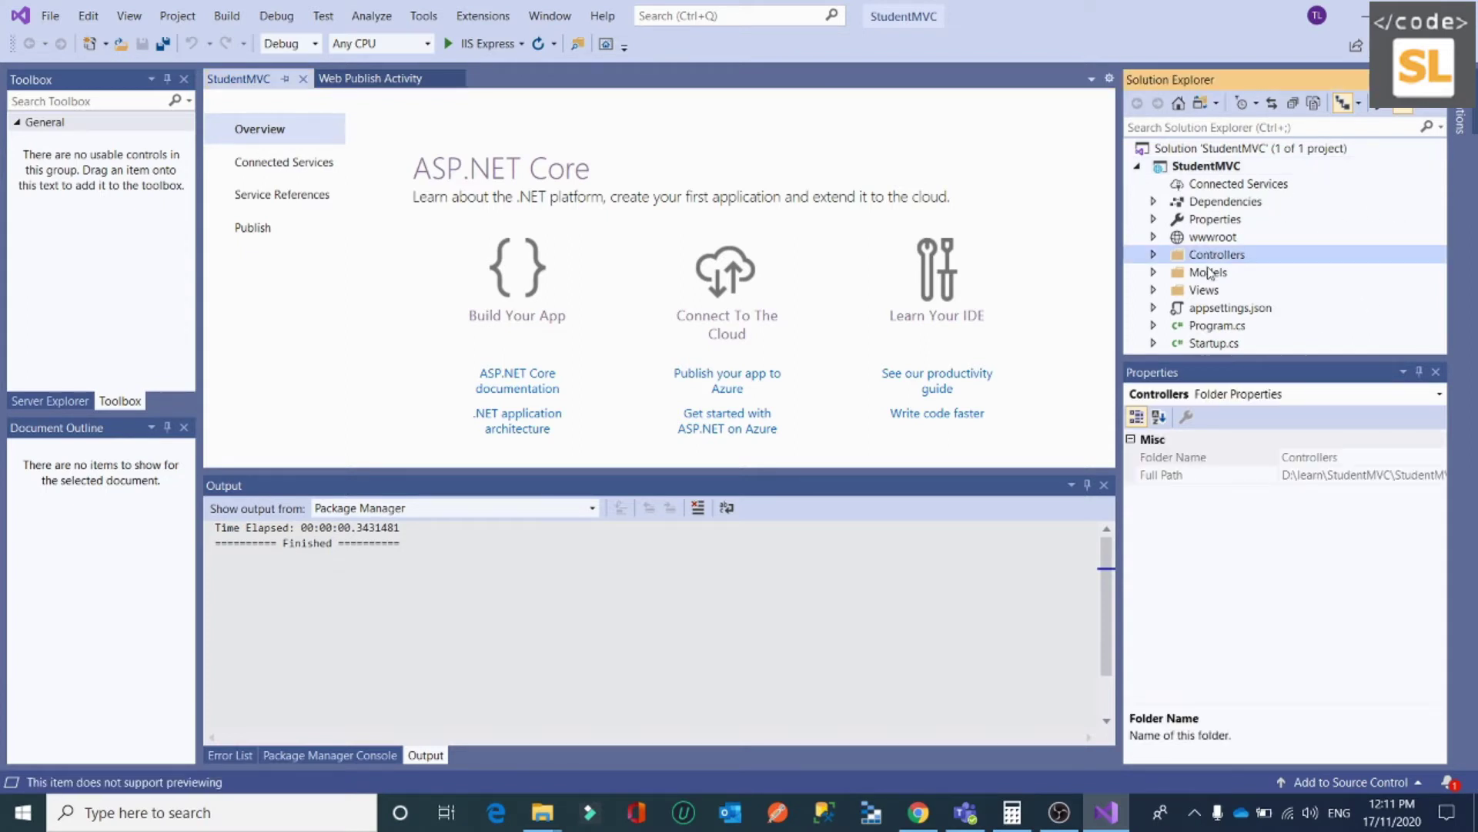
click(1209, 276)
click(1206, 292)
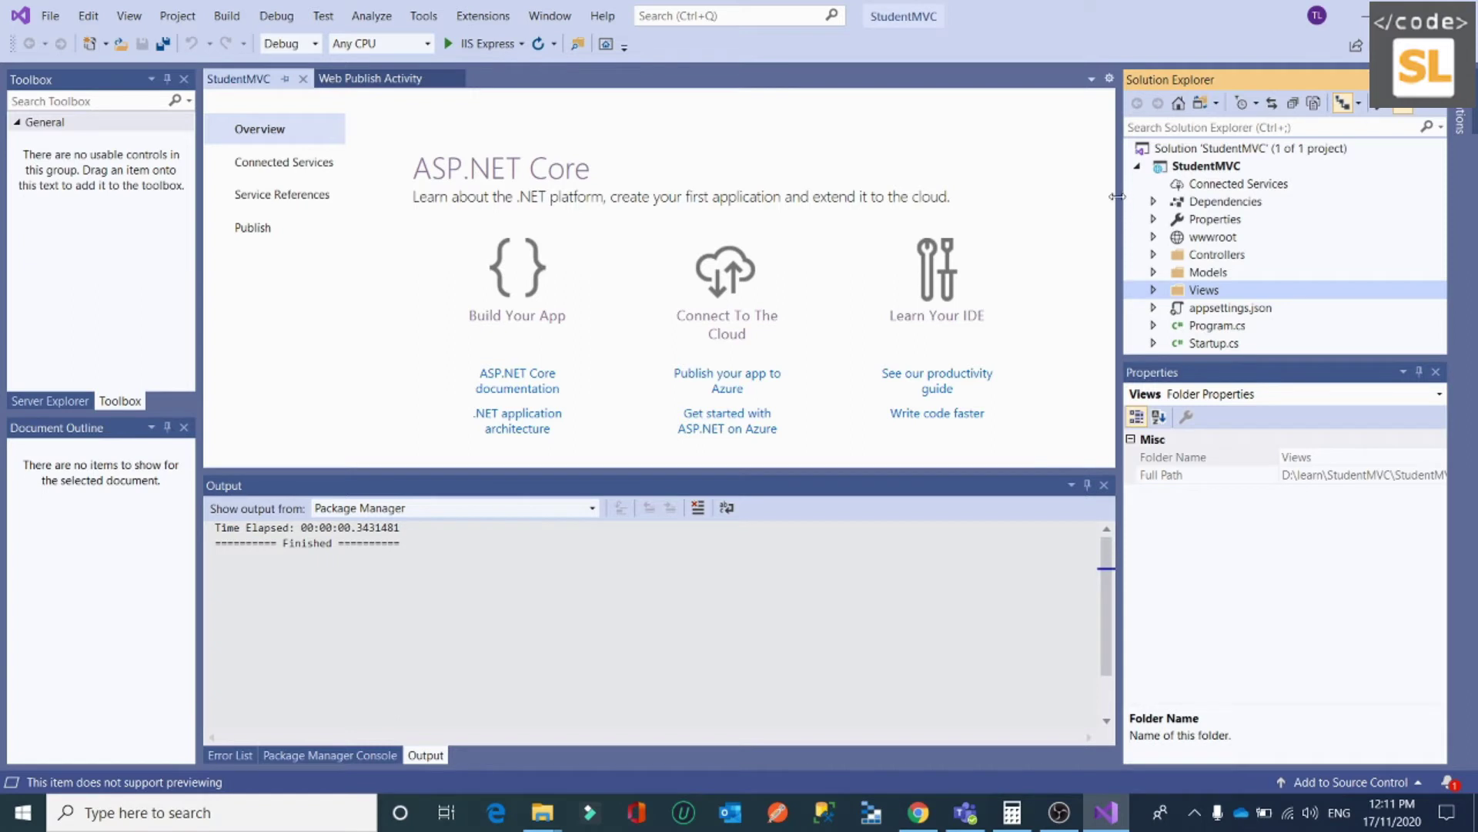
drag(1117, 196, 924, 185)
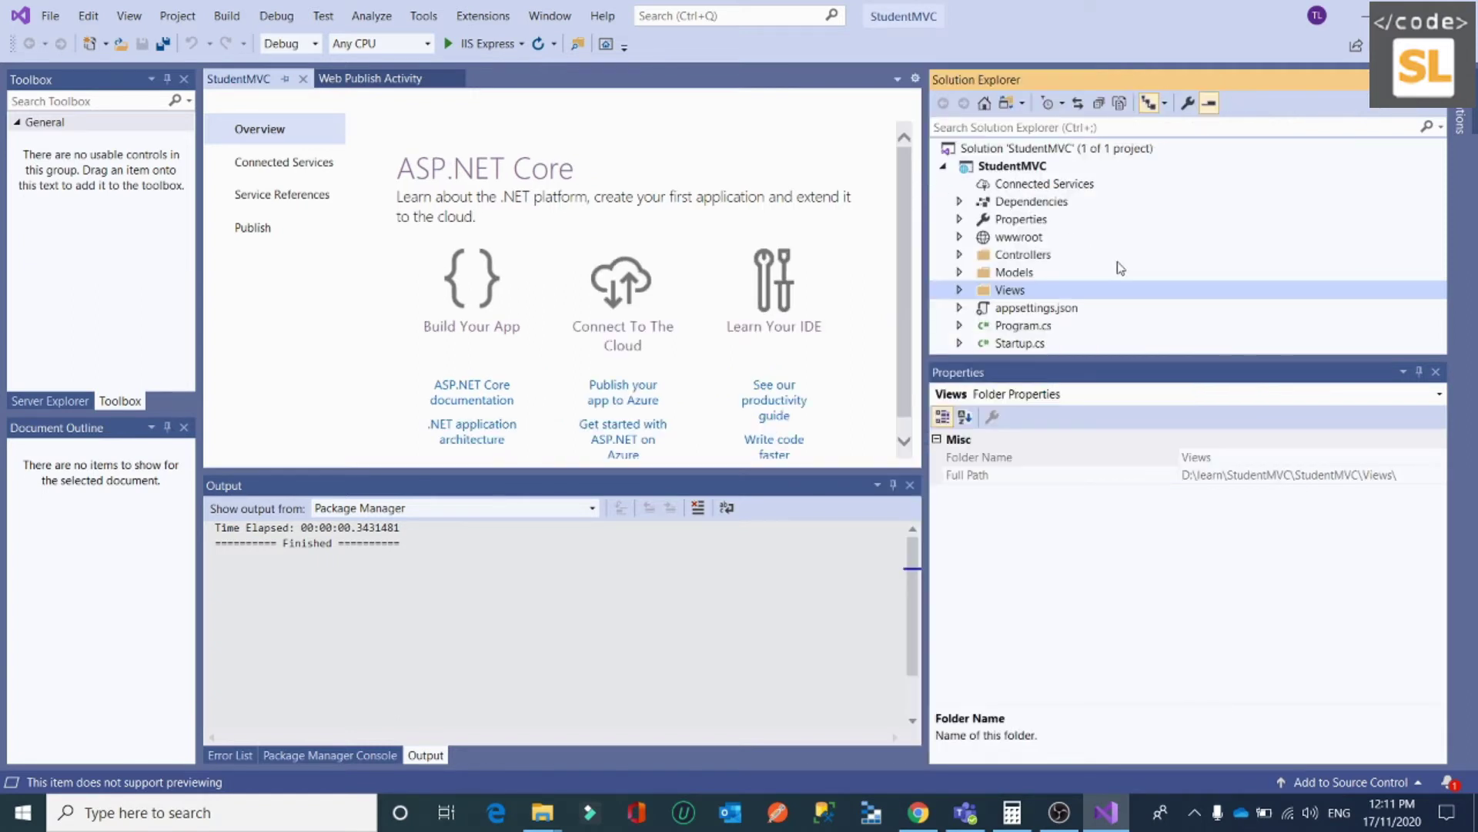
Step: Preview the project's Startup.cs, Program.cs and appsettings.json files
click(1015, 344)
click(1015, 330)
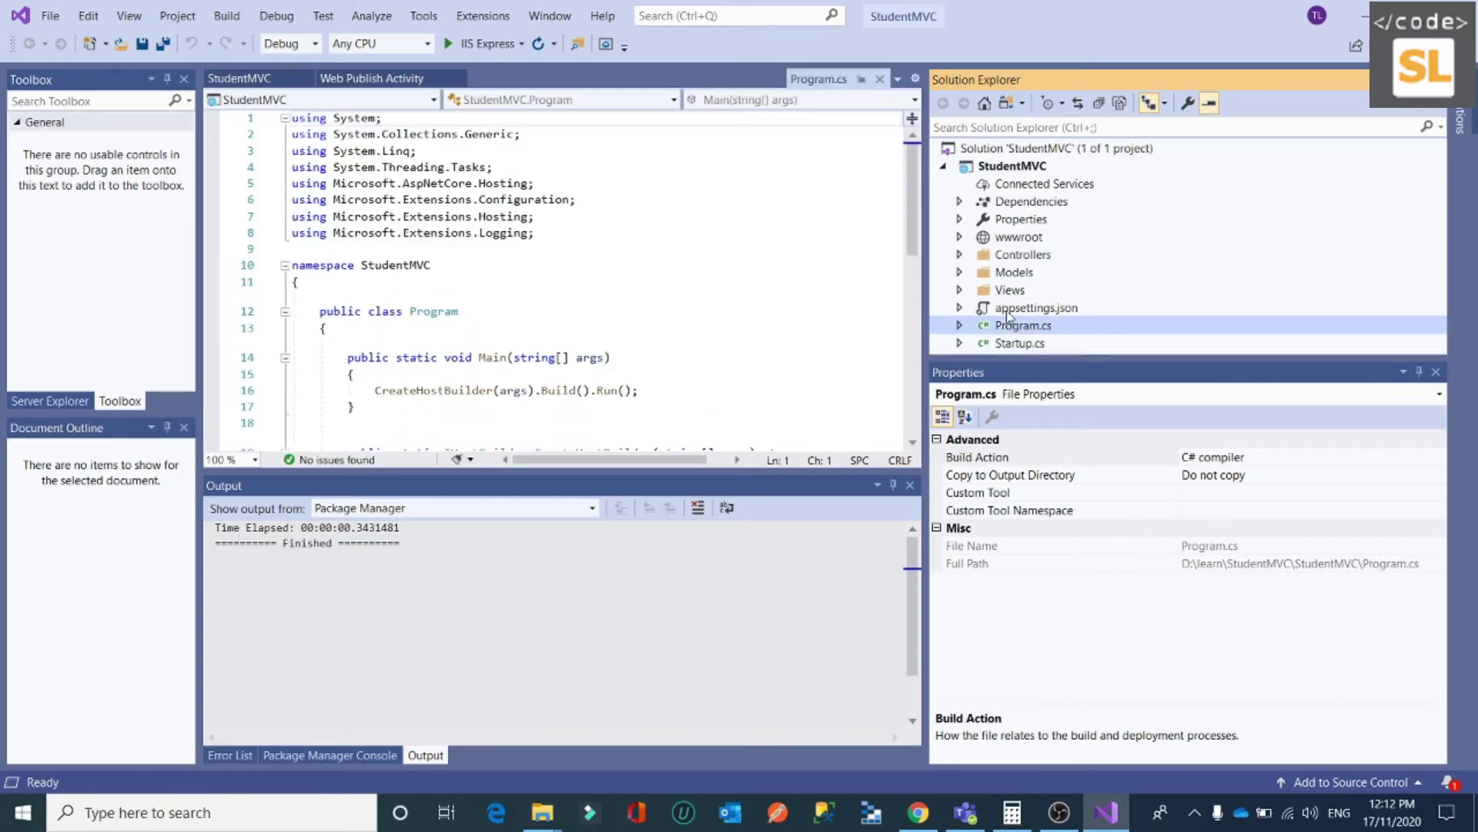
click(1014, 310)
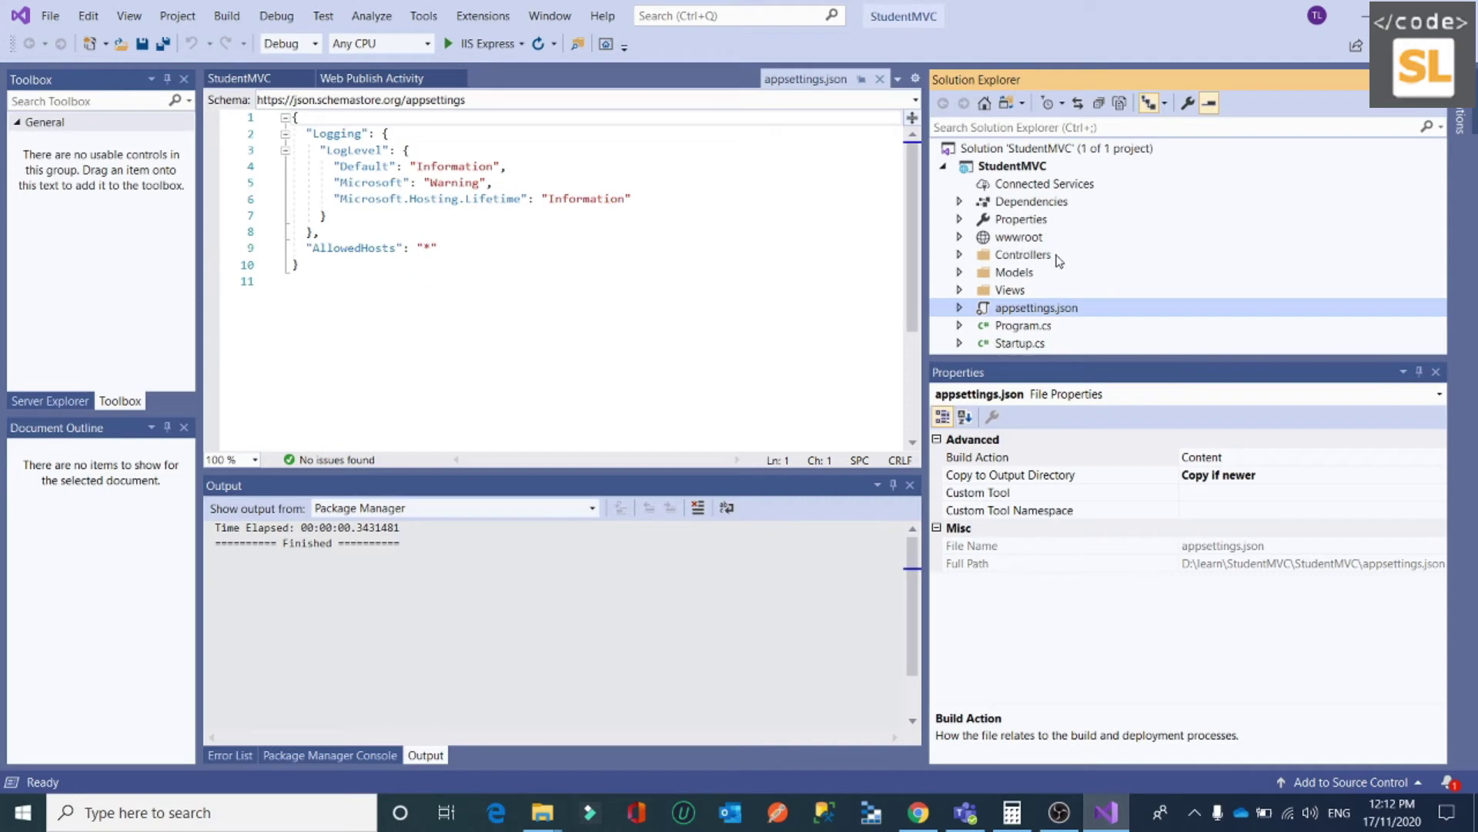
Step: Examine the Views, Controllers and Models folders, and select HomeController.cs inside the Controllers folder
click(1009, 293)
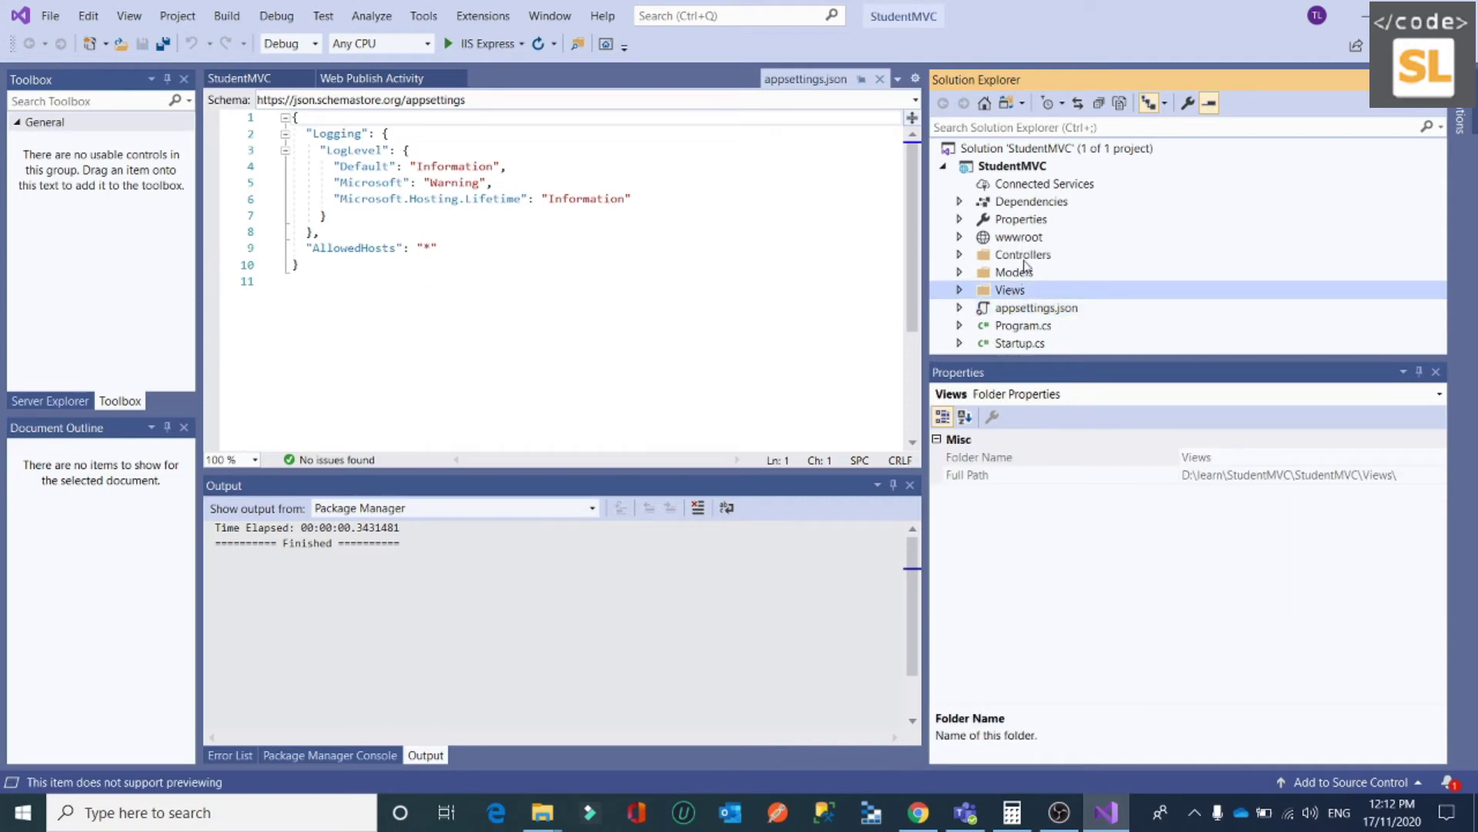
click(1024, 262)
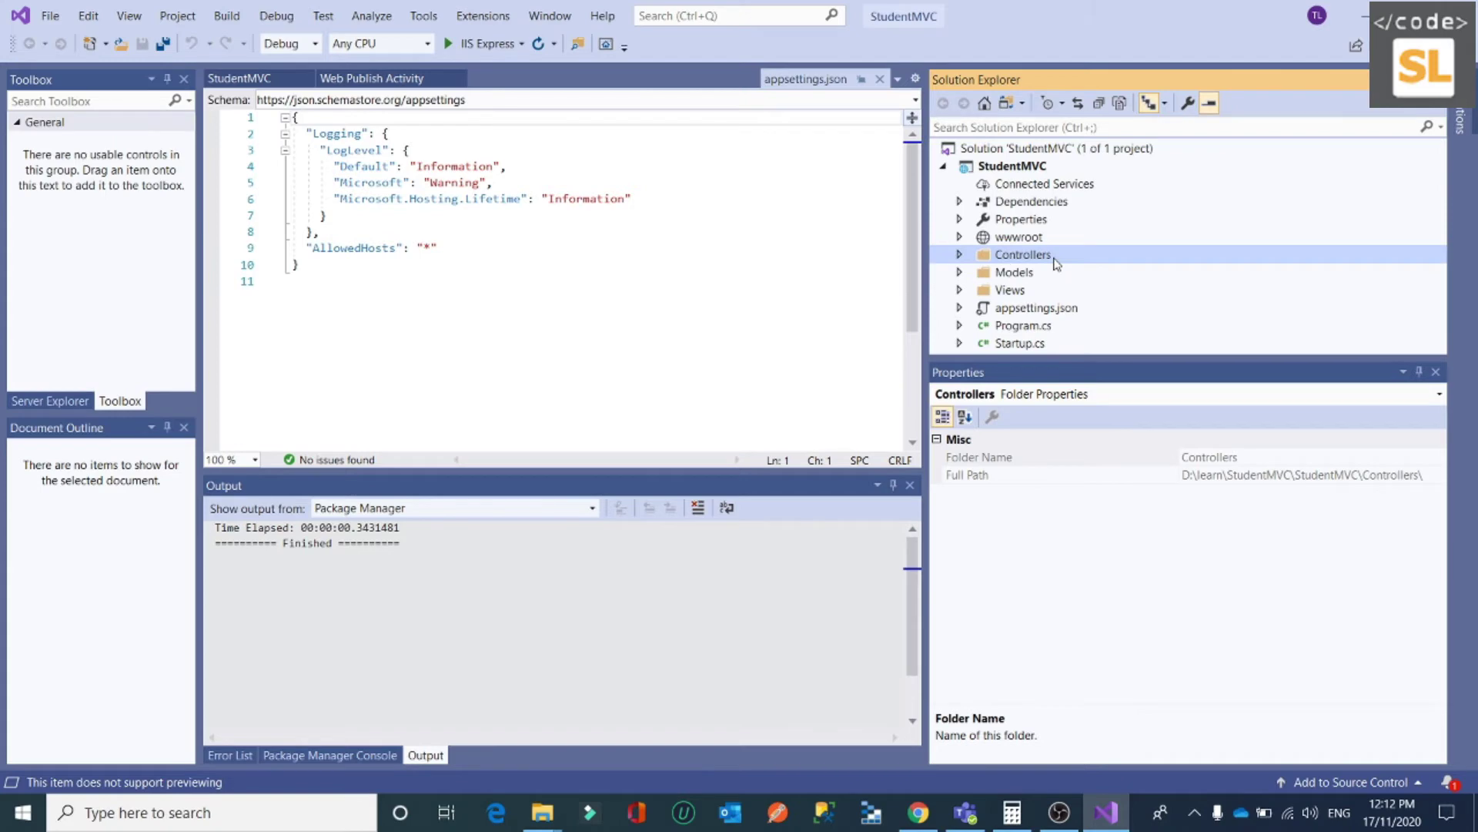
click(1015, 274)
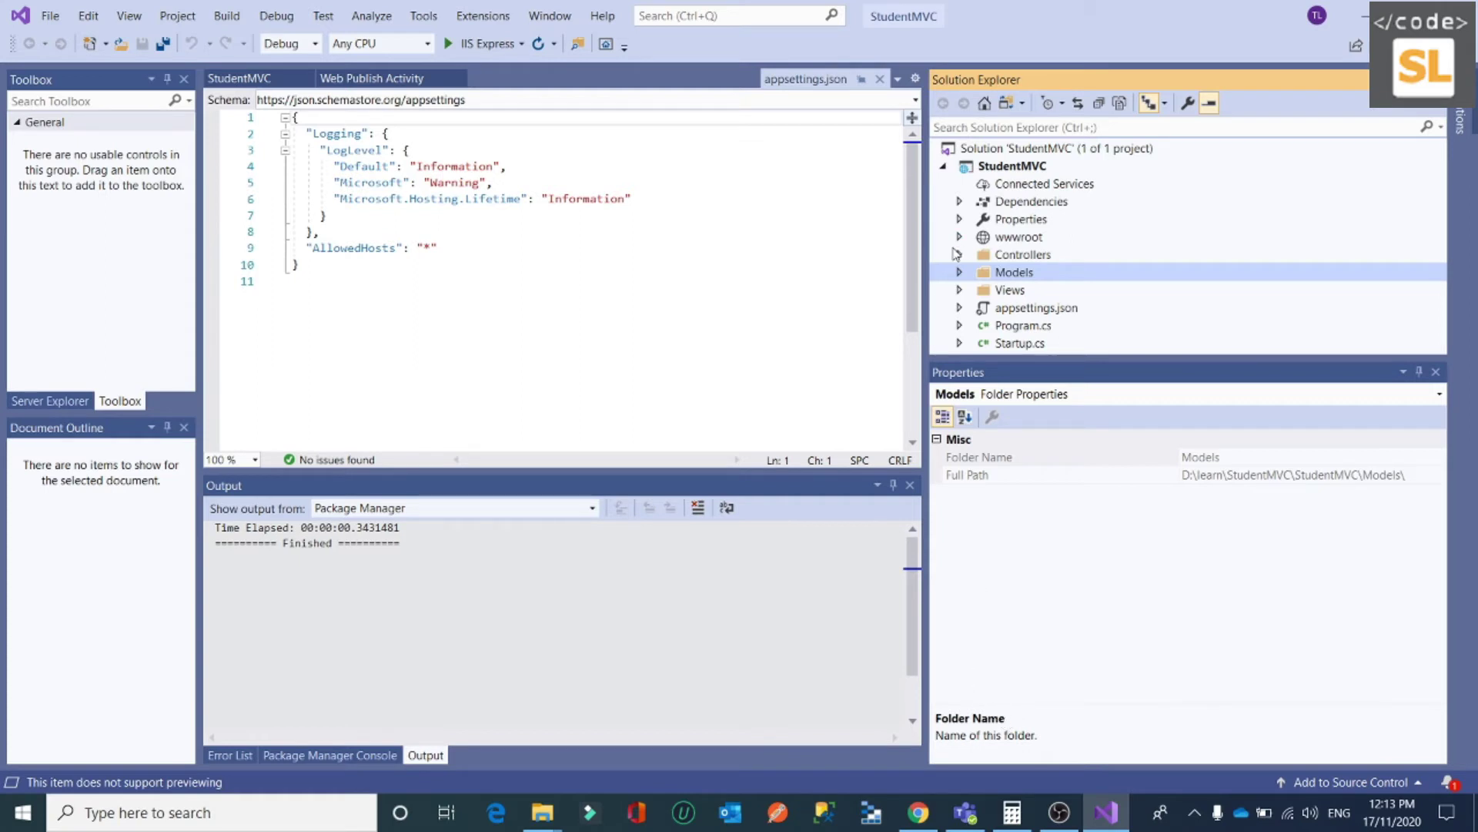
click(960, 255)
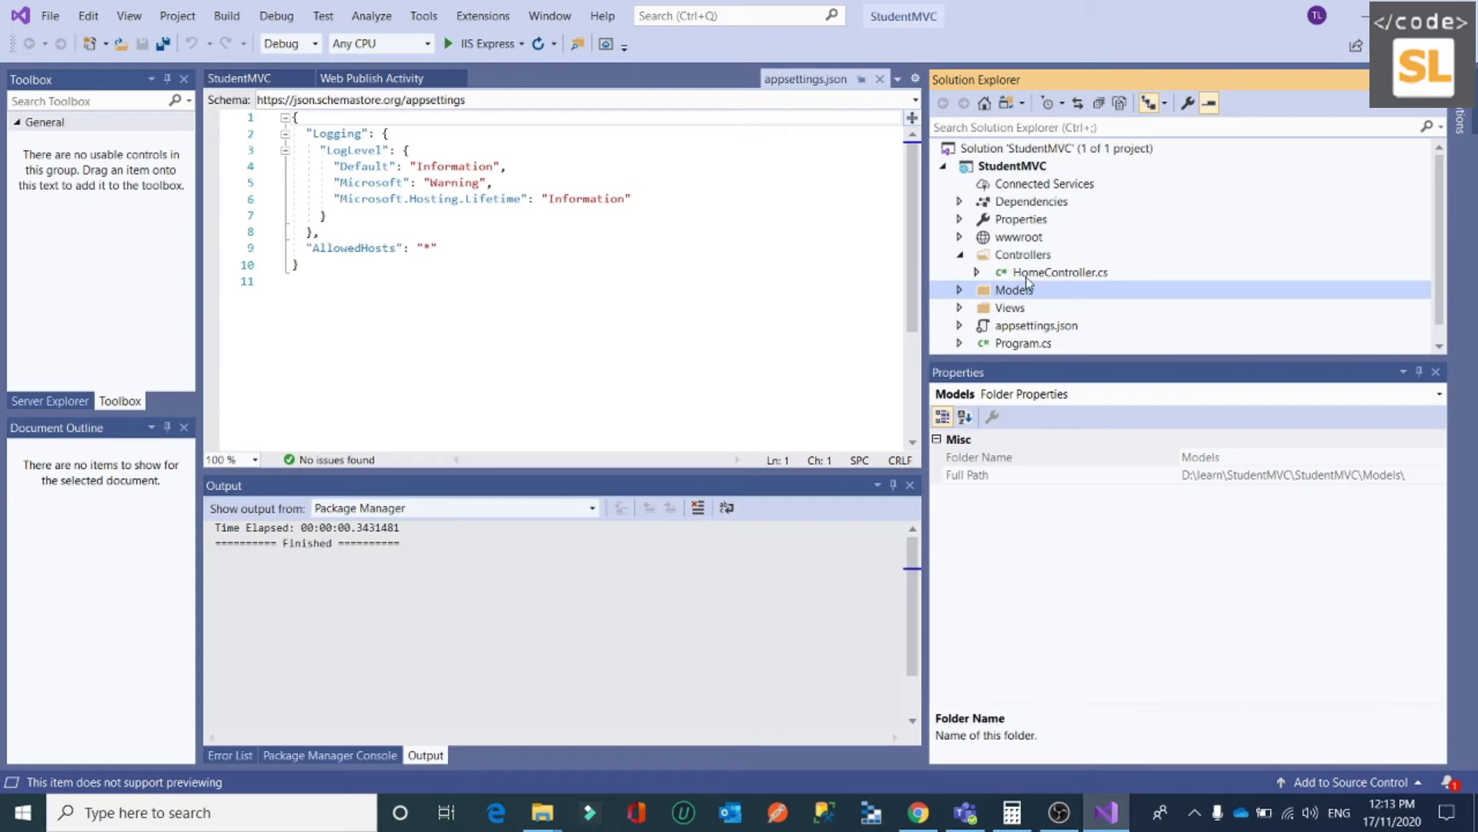
click(1084, 275)
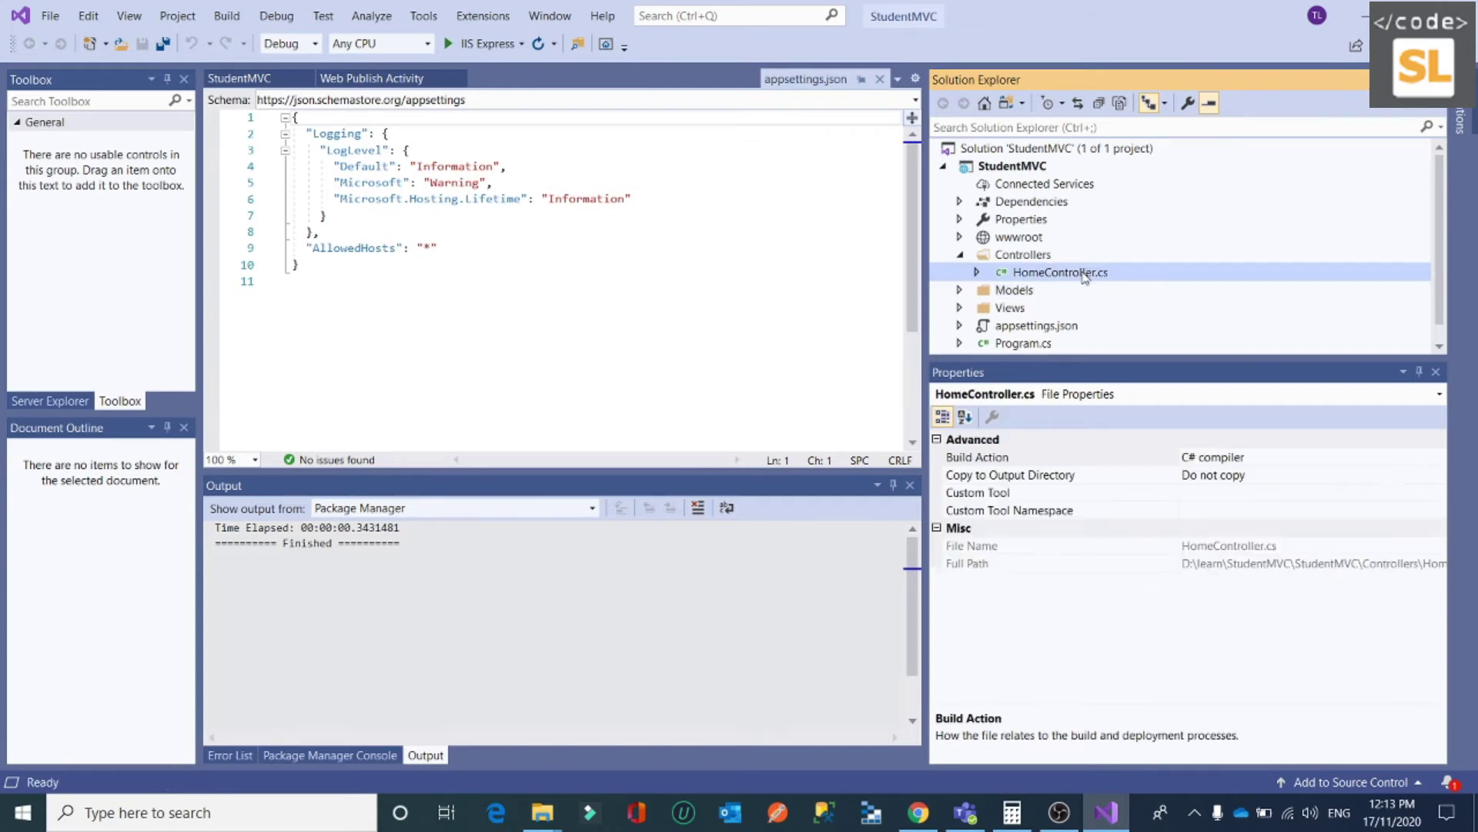